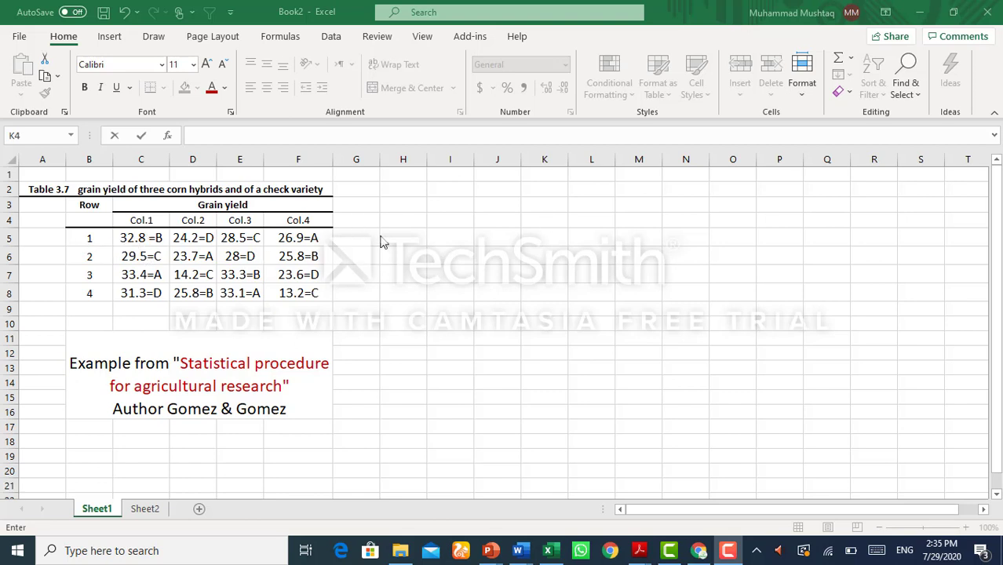
Enter the headers ROWS, COLUMN, TREAT and DATA in cells I3 to L3.
{"action": "left_click", "coordinate": [443, 209]}
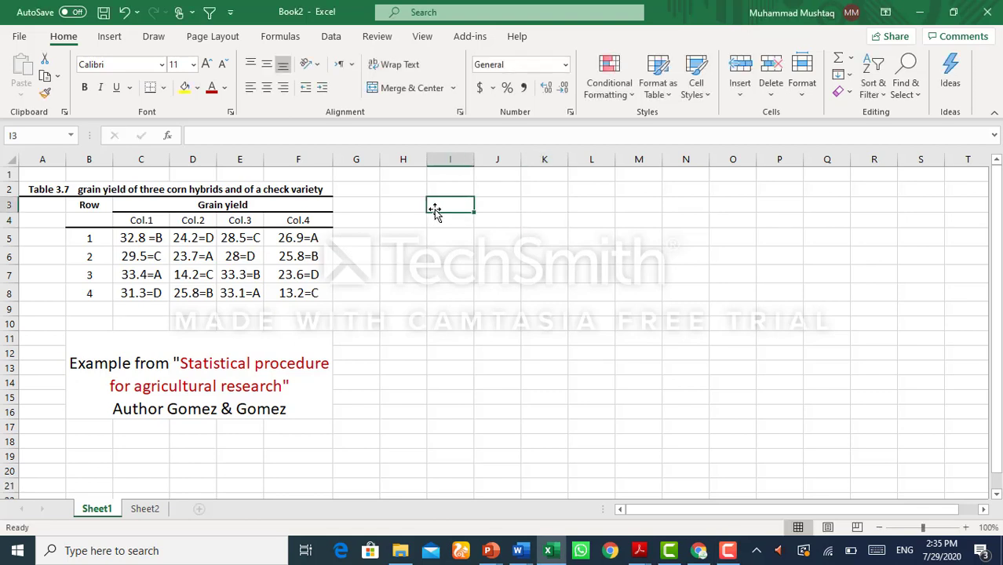
{"action": "type", "text": "R"}
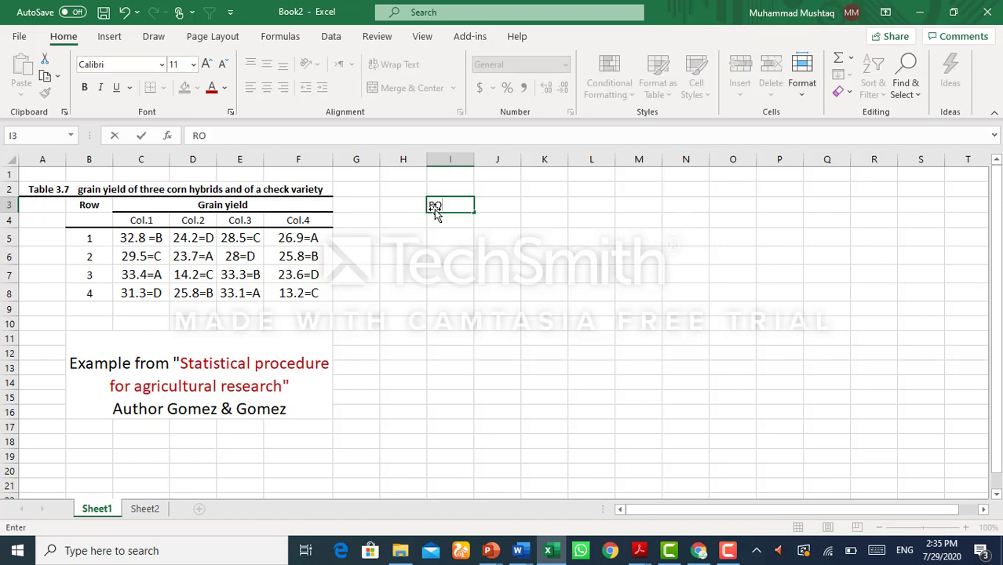
{"action": "type", "text": "OWS"}
{"action": "left_click", "coordinate": [490, 206]}
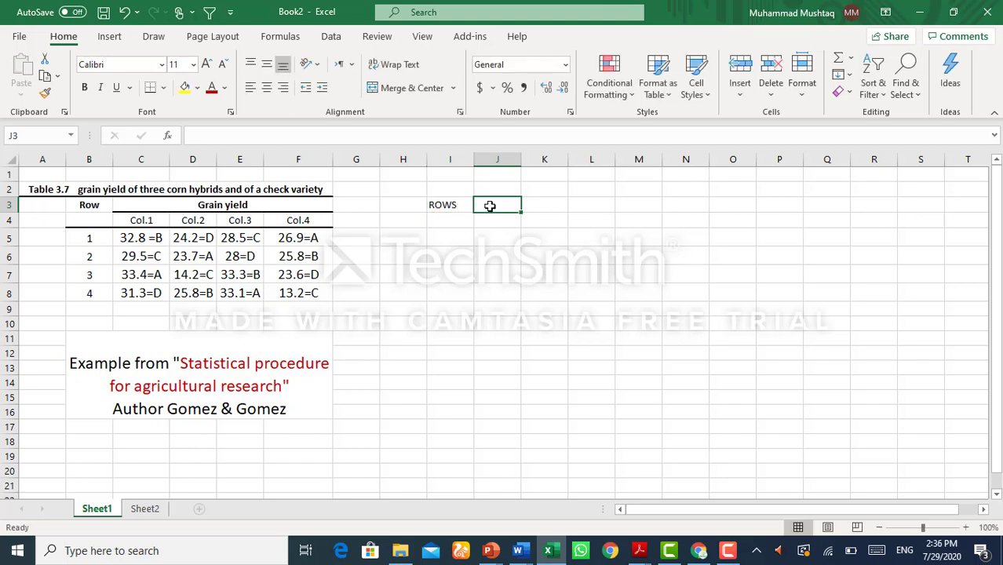
{"action": "type", "text": "COLU"}
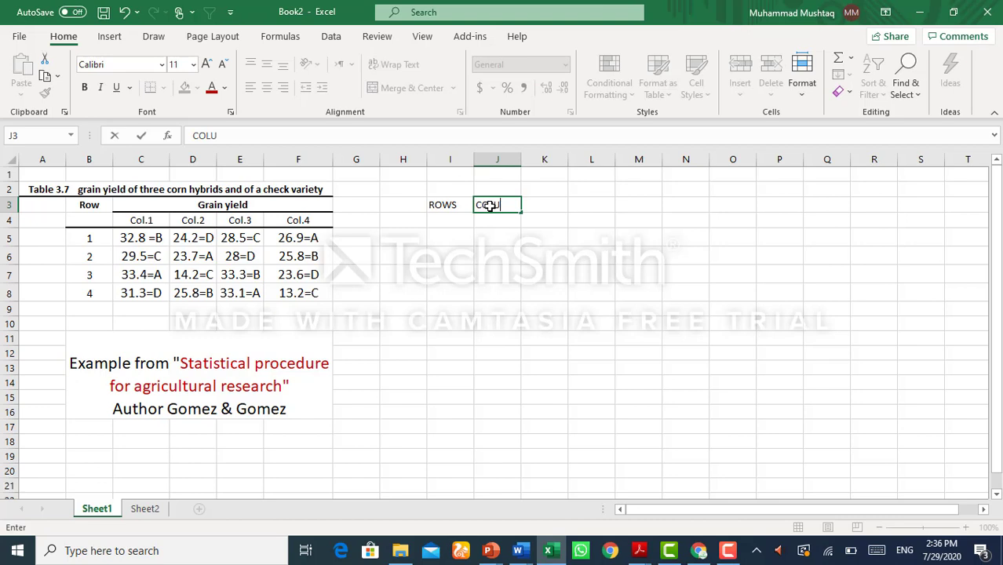
{"action": "type", "text": "MN"}
{"action": "left_click", "coordinate": [537, 200]}
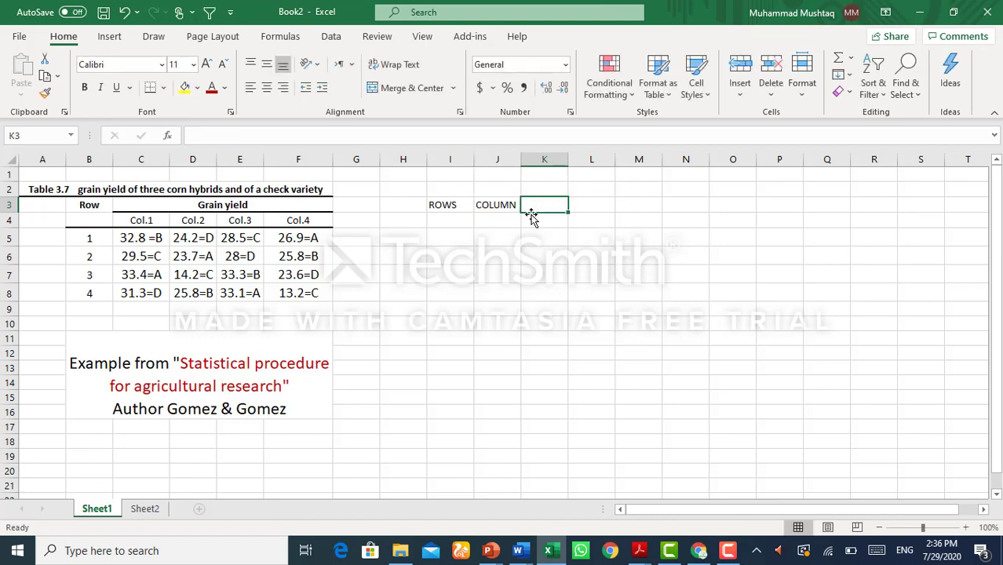
{"action": "type", "text": "TREAT"}
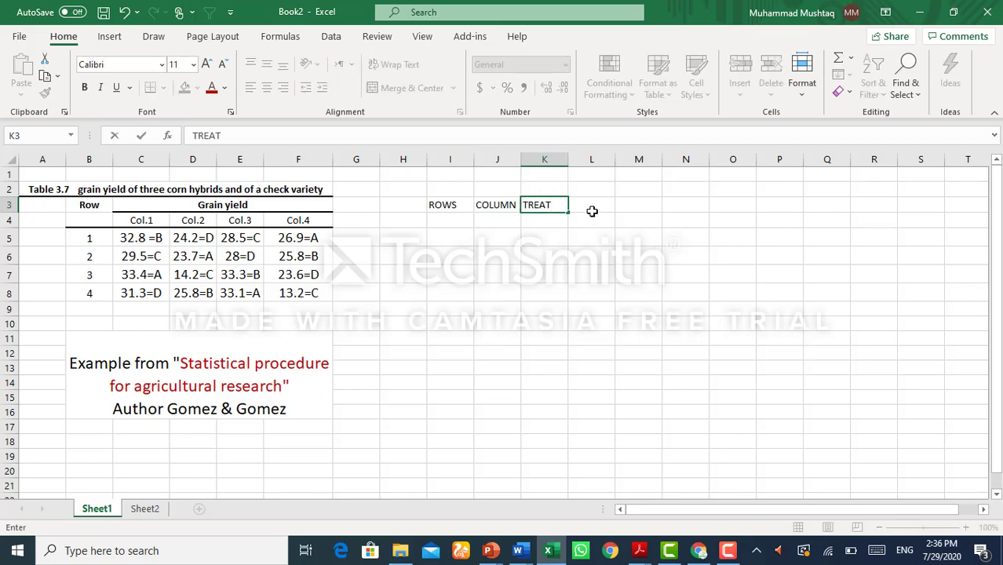
{"action": "left_click", "coordinate": [591, 211]}
{"action": "type", "text": "DAT"}
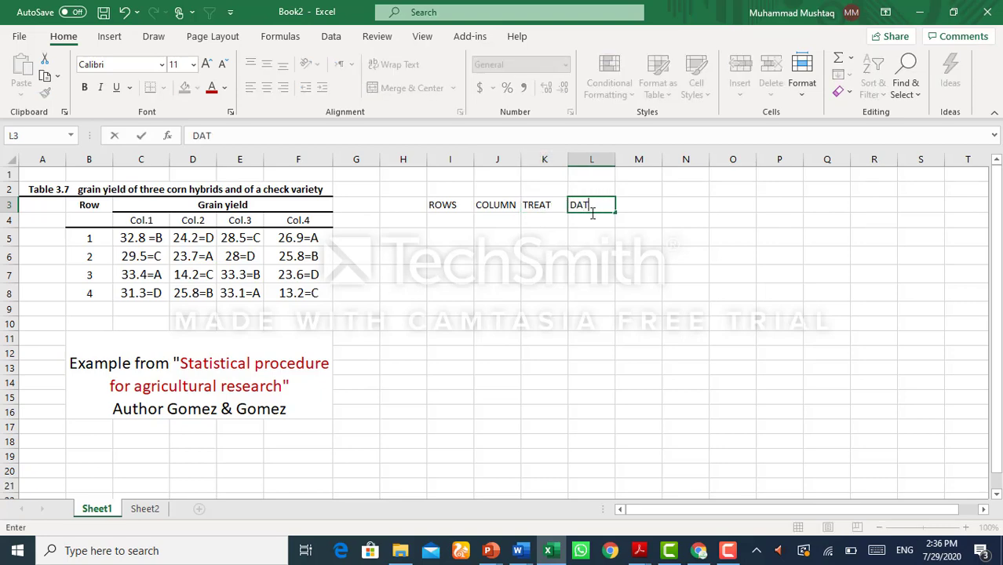
{"action": "type", "text": "A"}
{"action": "left_click", "coordinate": [581, 227]}
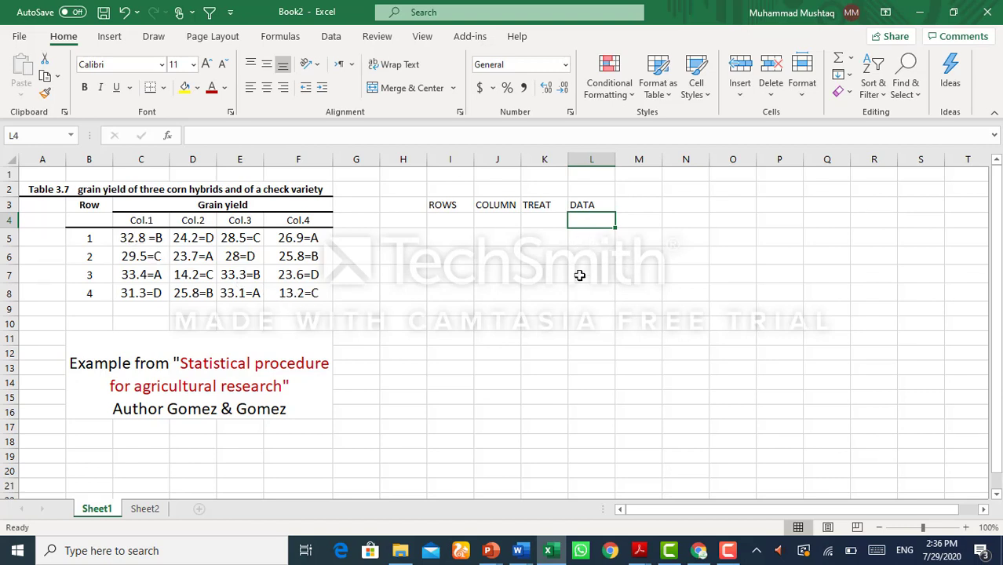
Enter the row 1 grain yields 32.8, 24.2, 28.5 and 26.9 under DATA in cells L4 to L7.
{"action": "left_click", "coordinate": [135, 241]}
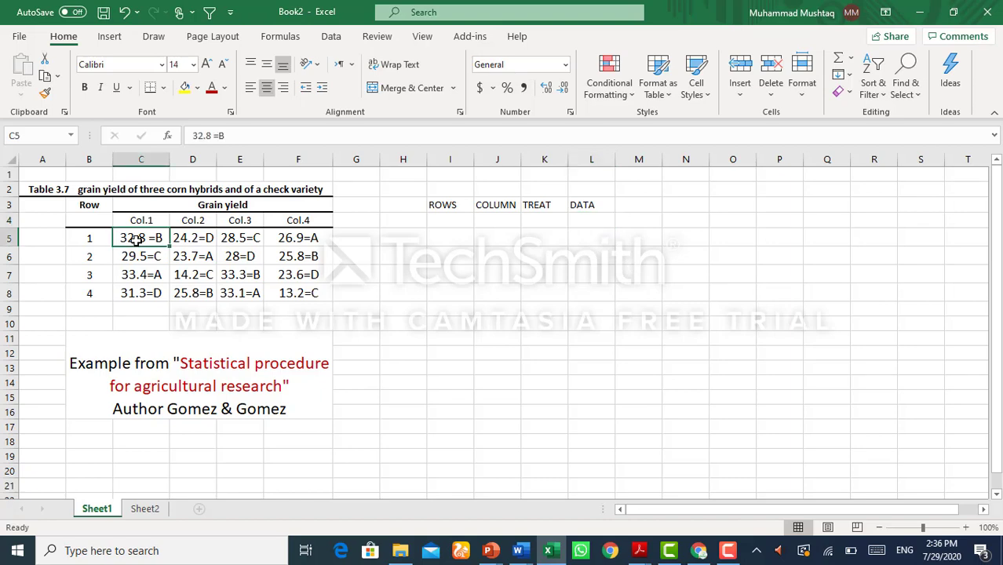
{"action": "scroll", "coordinate": [135, 240], "scroll_direction": "up", "scroll_amount": 3}
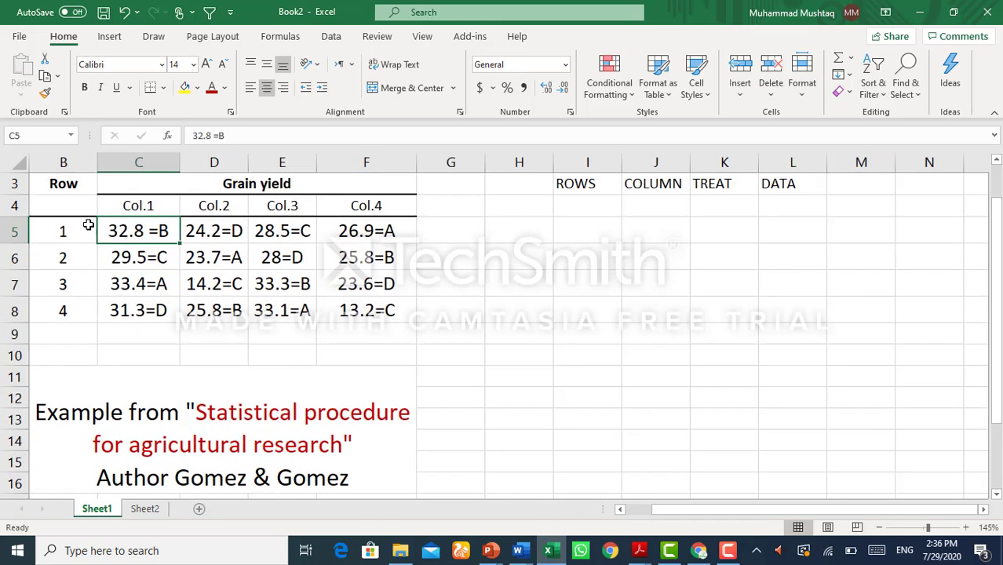
{"action": "left_click", "coordinate": [773, 211]}
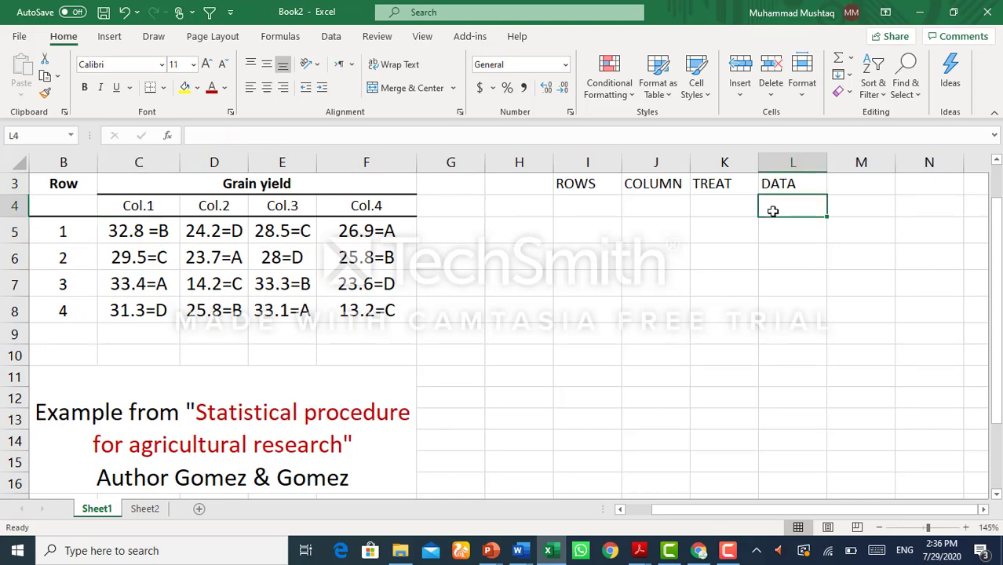
{"action": "type", "text": "32"}
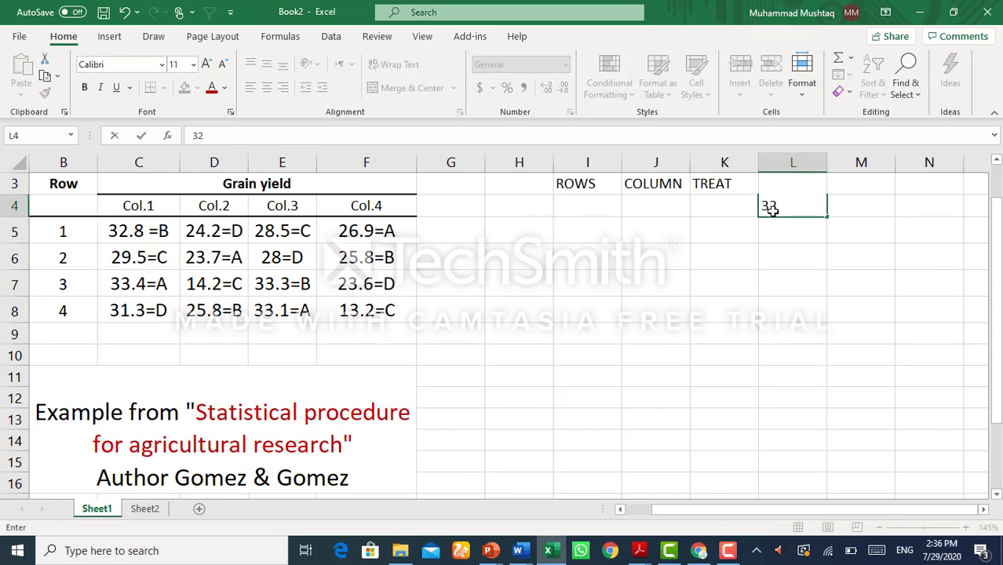
{"action": "type", "text": ".8"}
{"action": "left_click", "coordinate": [783, 239]}
{"action": "type", "text": "24.2"}
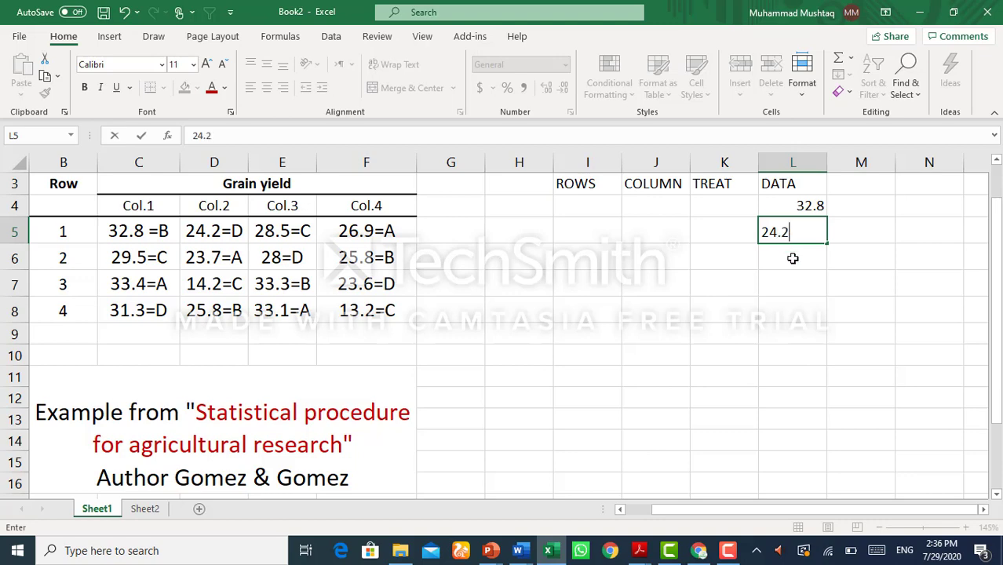
{"action": "left_click", "coordinate": [787, 264]}
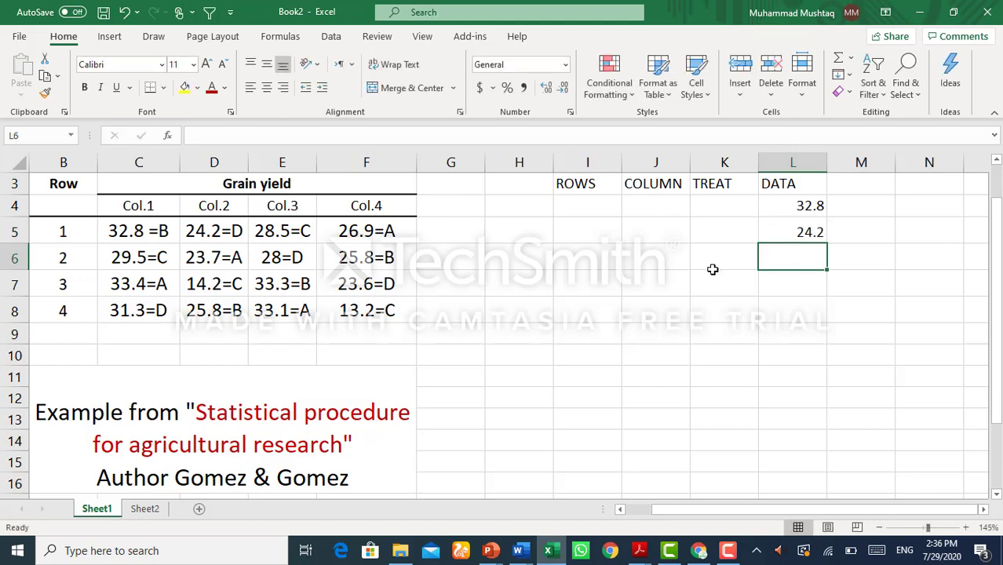
{"action": "type", "text": "28.5"}
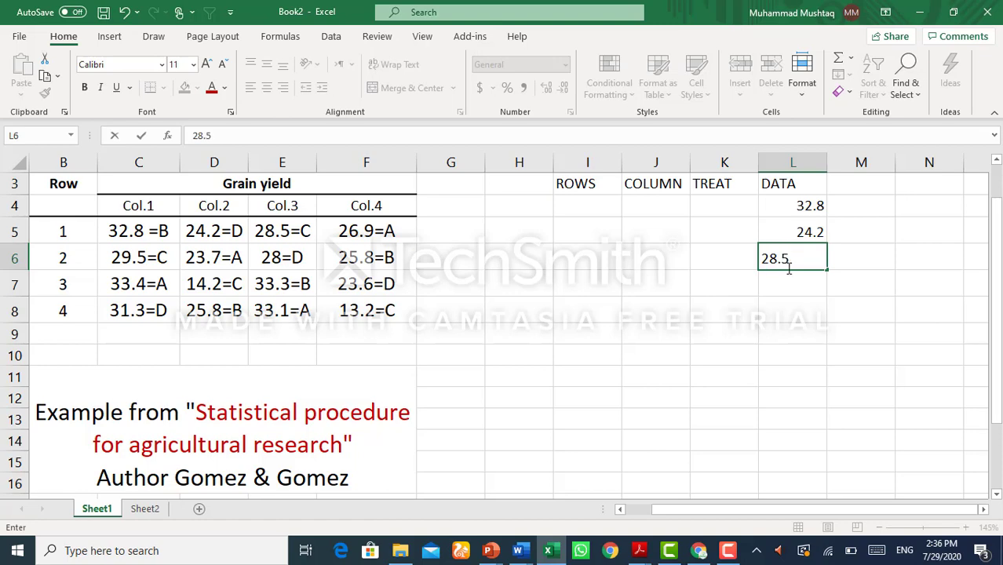
{"action": "left_click", "coordinate": [790, 285]}
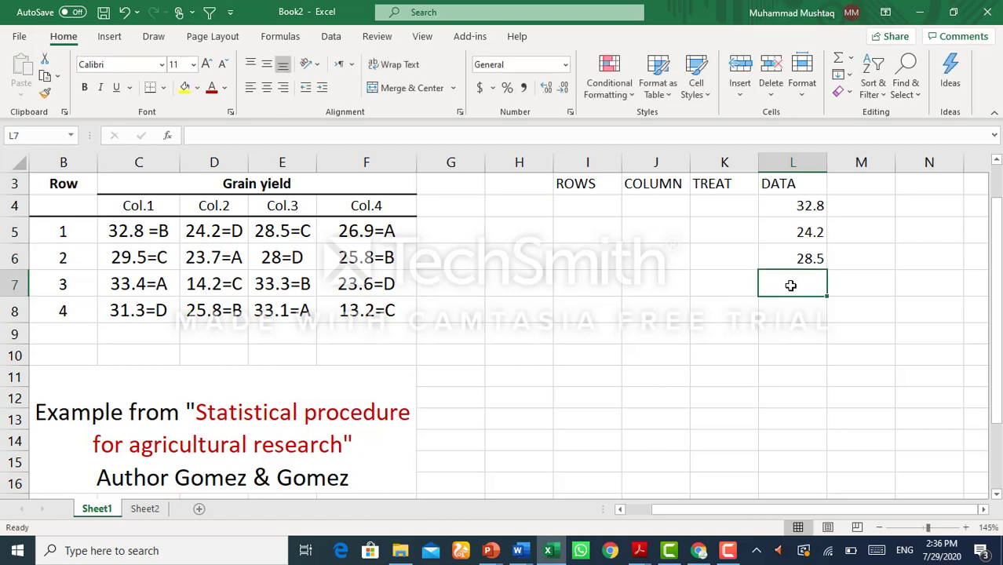
{"action": "type", "text": "26.9"}
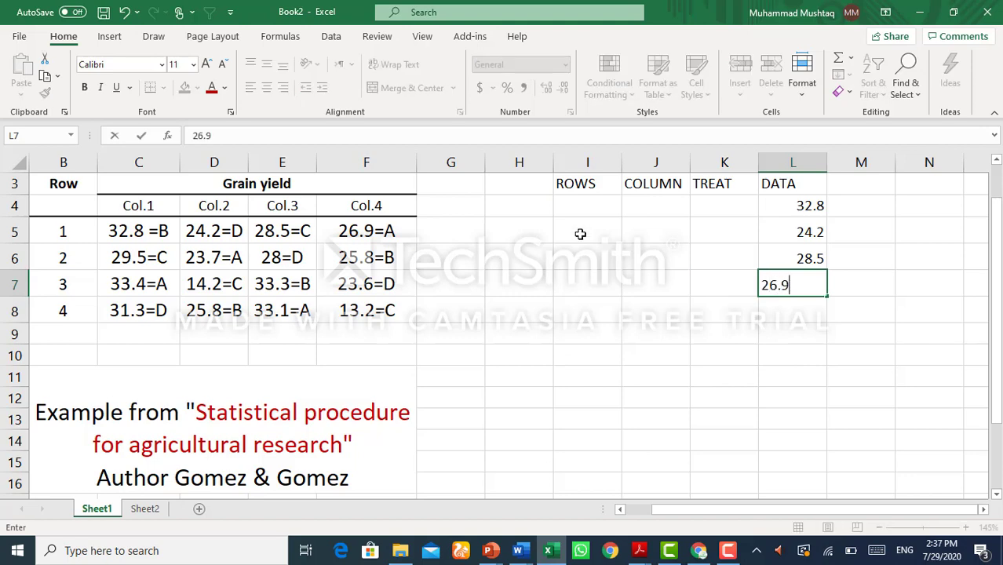
{"action": "left_click", "coordinate": [735, 230]}
Add the row 2 grain yields 29.5, 23.7, 28 and 25.8 to the DATA column in cells L8 to L11.
{"action": "left_click", "coordinate": [797, 315]}
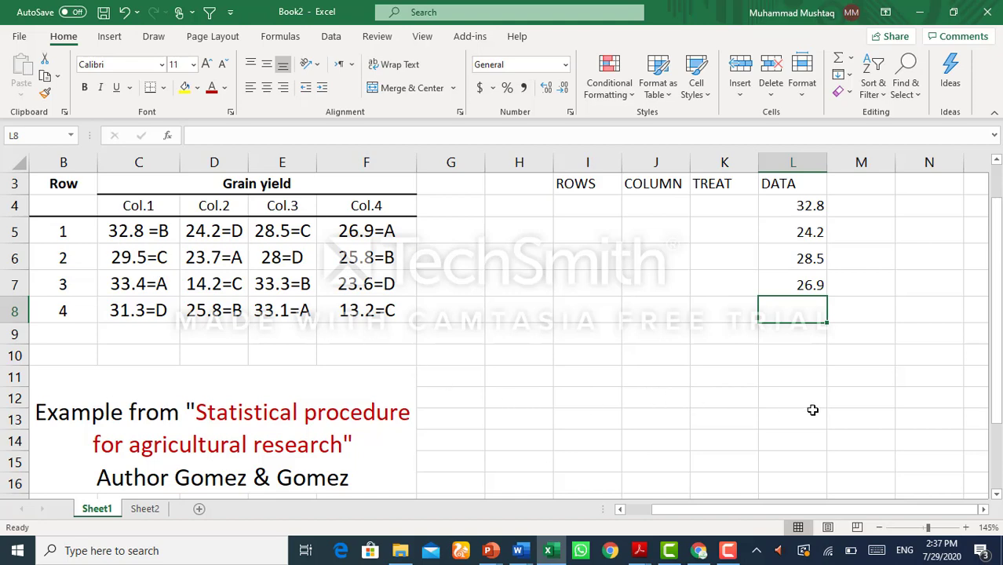
{"action": "type", "text": "29."}
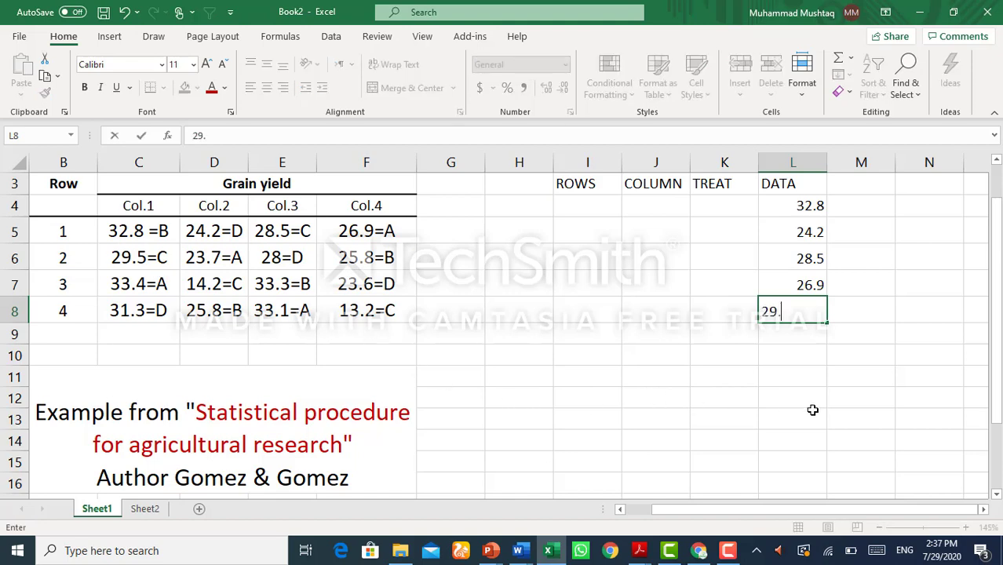
{"action": "type", "text": "5"}
{"action": "left_click", "coordinate": [791, 337]}
{"action": "type", "text": "23.7"}
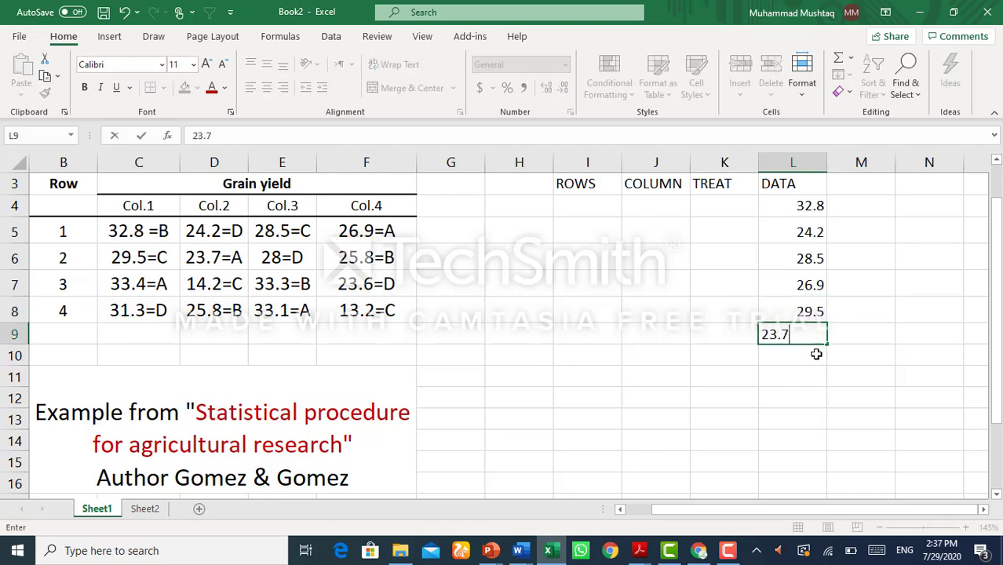
{"action": "left_click", "coordinate": [797, 357]}
{"action": "type", "text": "28"}
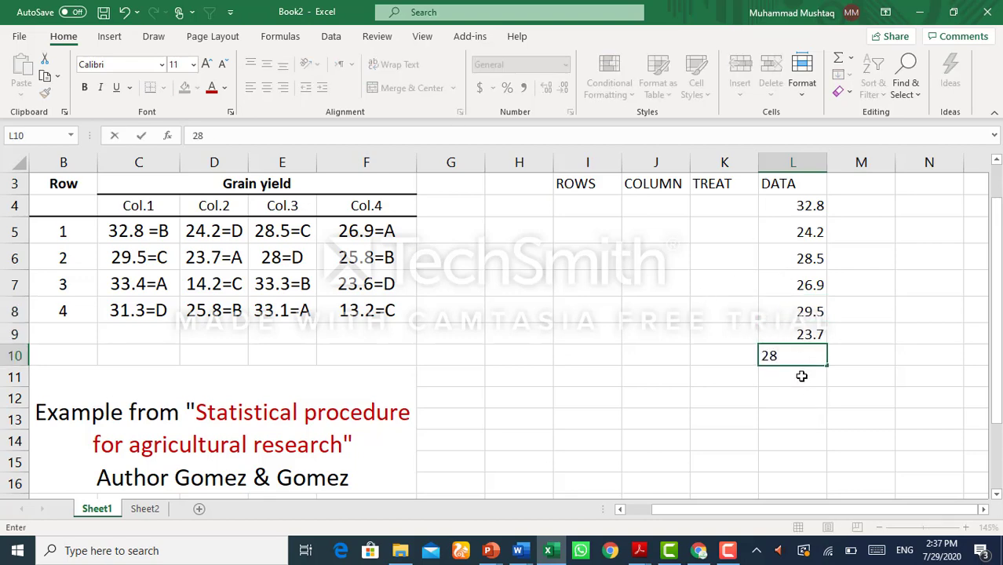
{"action": "left_click", "coordinate": [801, 376]}
{"action": "type", "text": "25."}
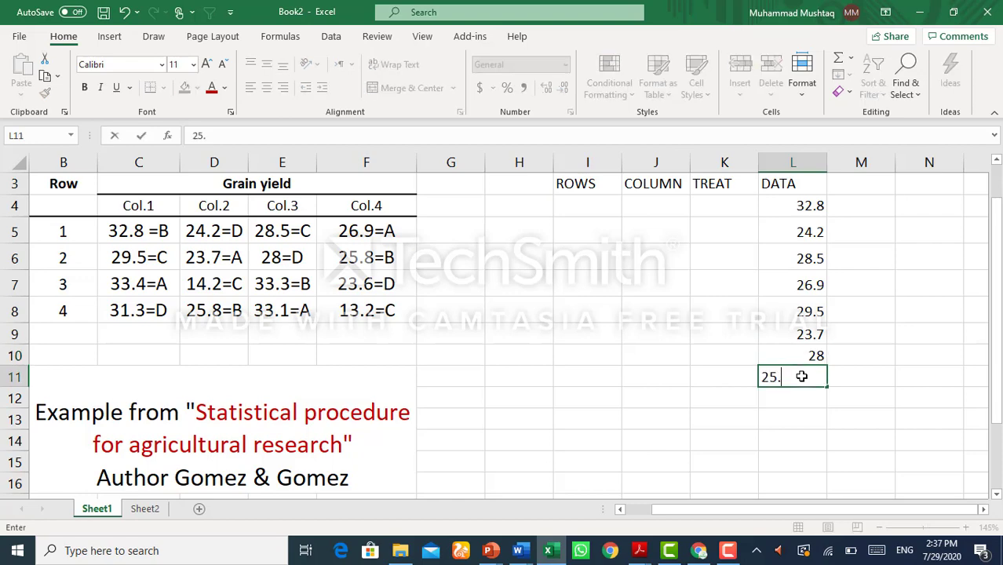
{"action": "type", "text": "8"}
Add the row 3 grain yields 33.4, 14.2, 33.3 and 23.6 to the DATA column in cells L12 to L15.
{"action": "left_click", "coordinate": [807, 402]}
{"action": "type", "text": "33.4"}
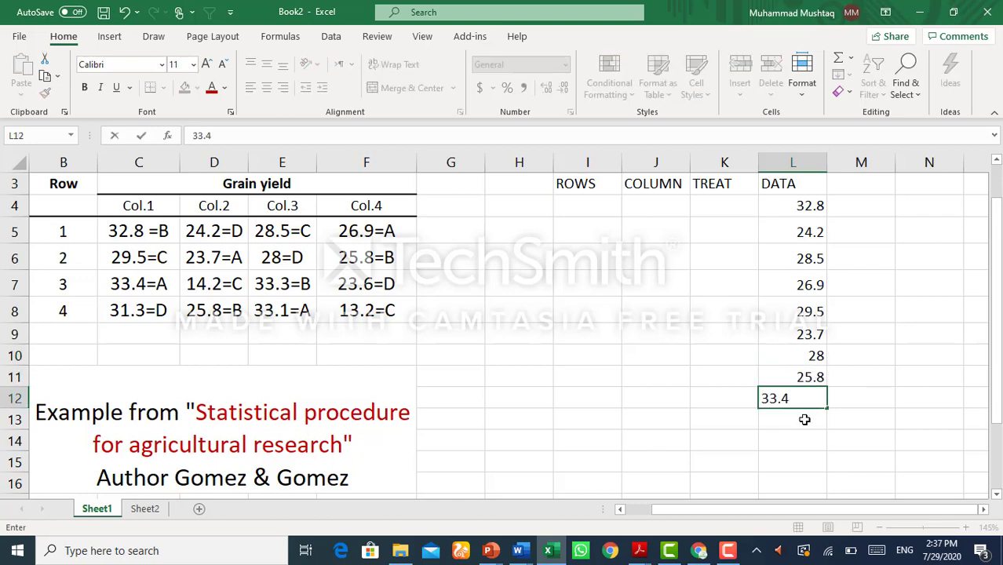
{"action": "left_click", "coordinate": [805, 420]}
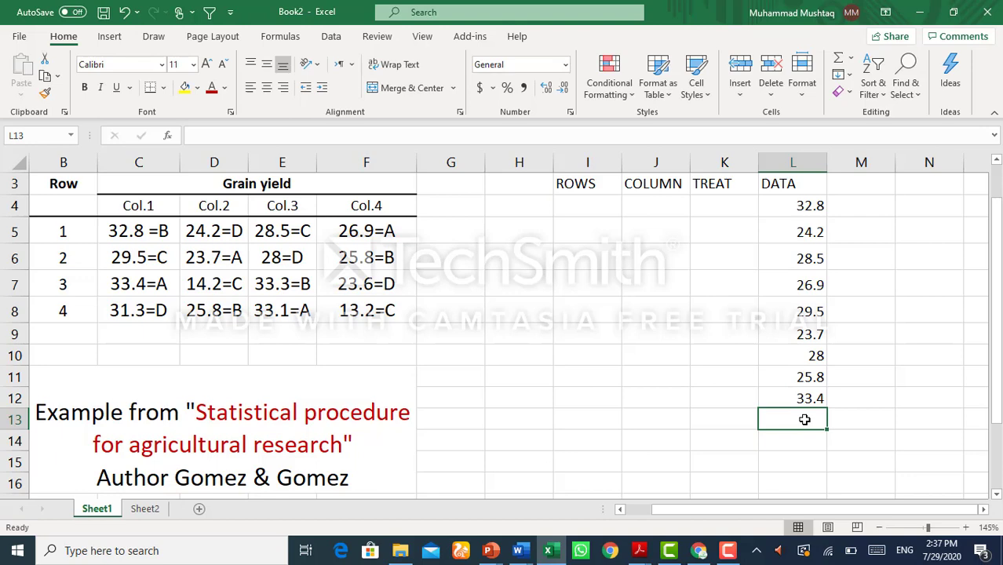
{"action": "type", "text": "14.2"}
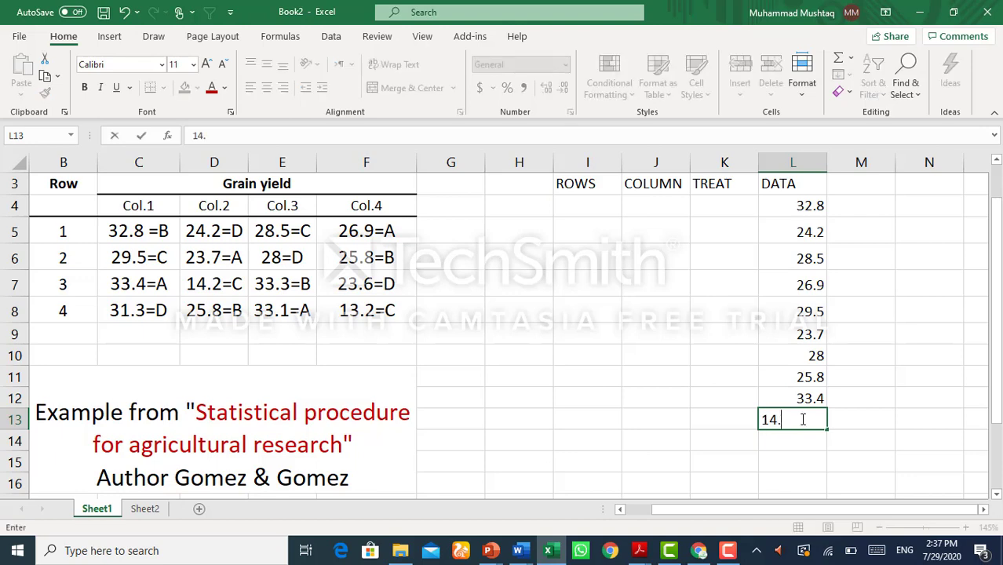
{"action": "left_click", "coordinate": [803, 444]}
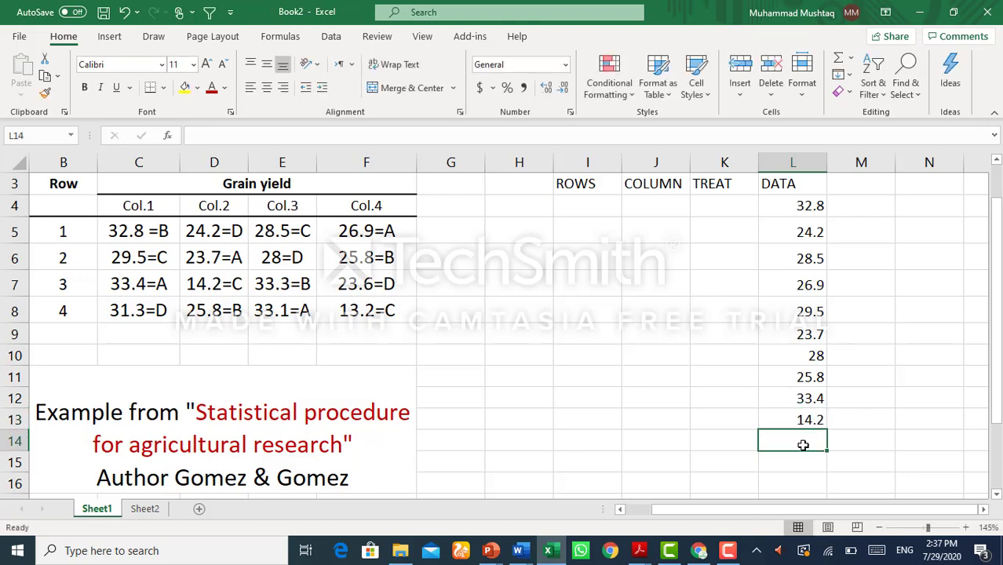
{"action": "type", "text": "33.3"}
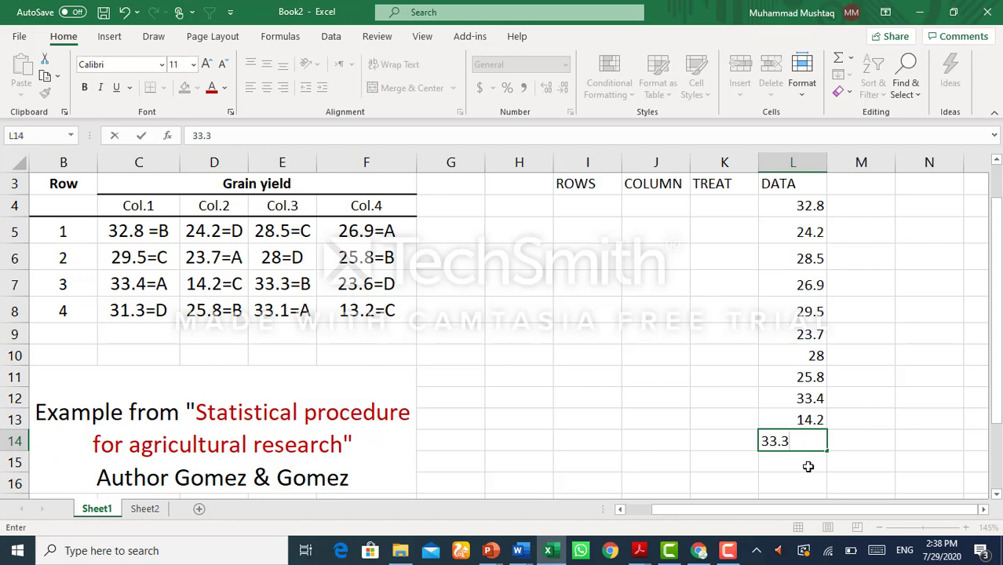
{"action": "left_click", "coordinate": [809, 466]}
{"action": "type", "text": "23."}
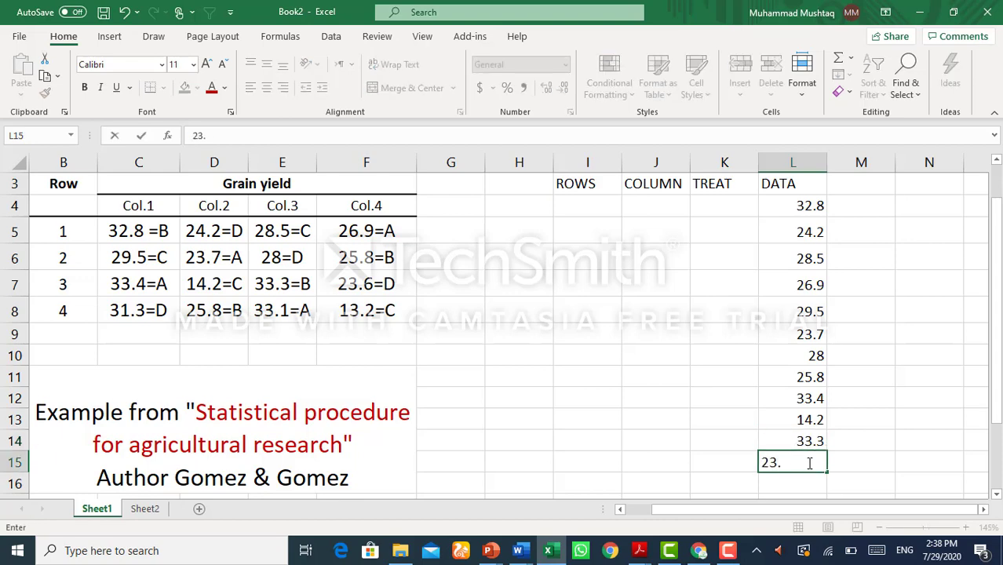
{"action": "type", "text": "6"}
Add the row 4 grain yields 31.3, 25.8, 33.1 and 13.2 to the DATA column in cells L16 to L19.
{"action": "left_click", "coordinate": [799, 479]}
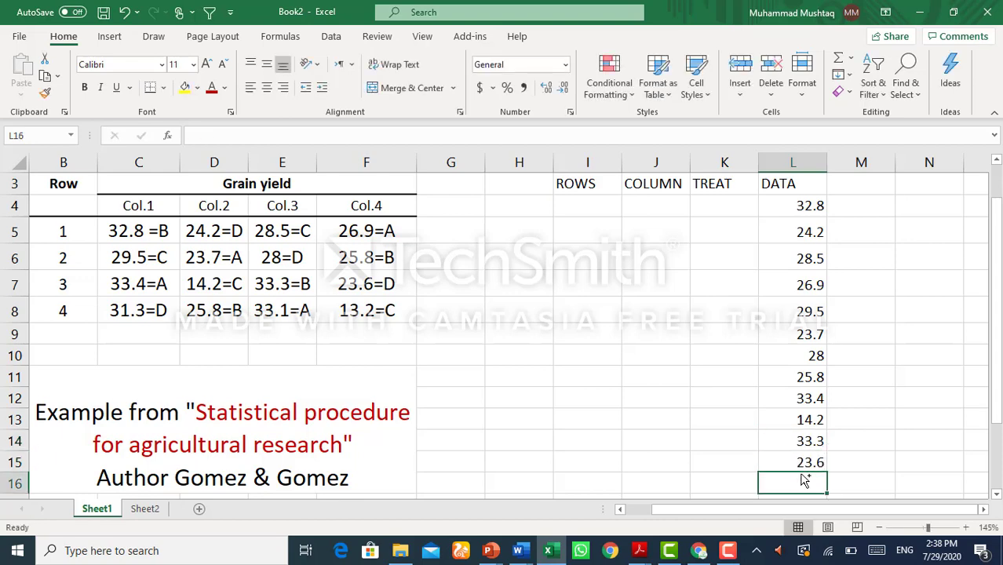
{"action": "scroll", "coordinate": [804, 480], "scroll_direction": "down", "scroll_amount": 3}
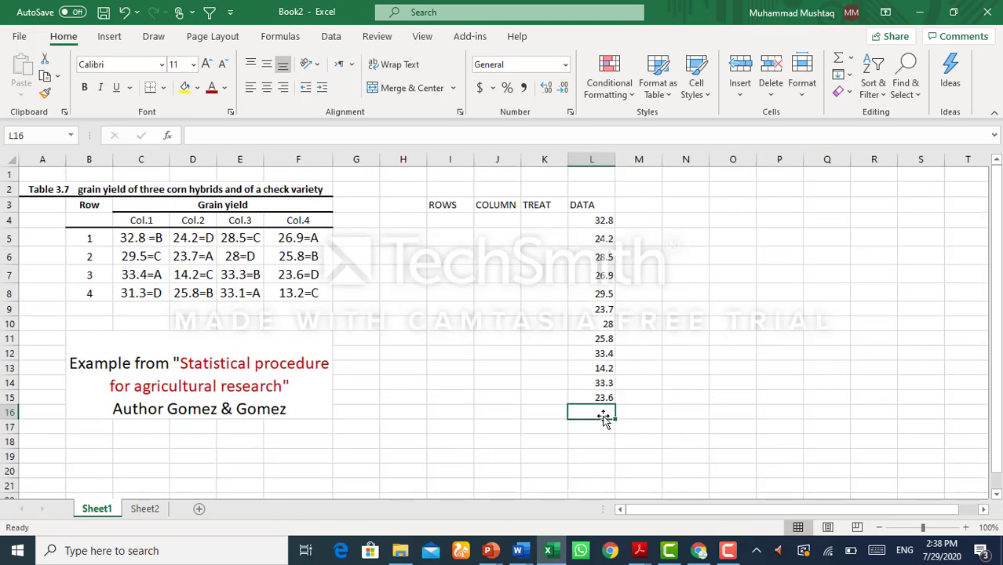
{"action": "scroll", "coordinate": [598, 421], "scroll_direction": "up", "scroll_amount": 1}
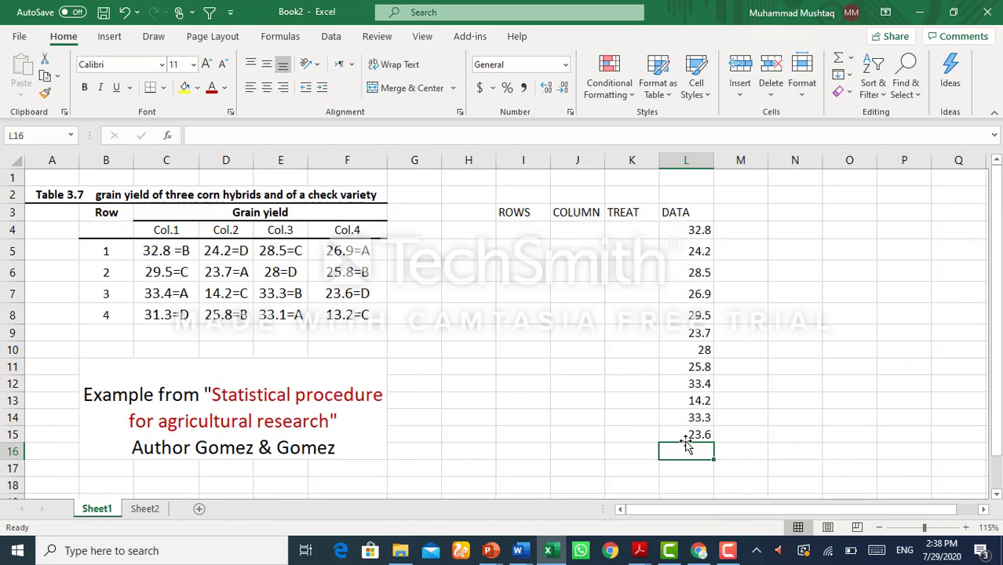
{"action": "type", "text": "31.3"}
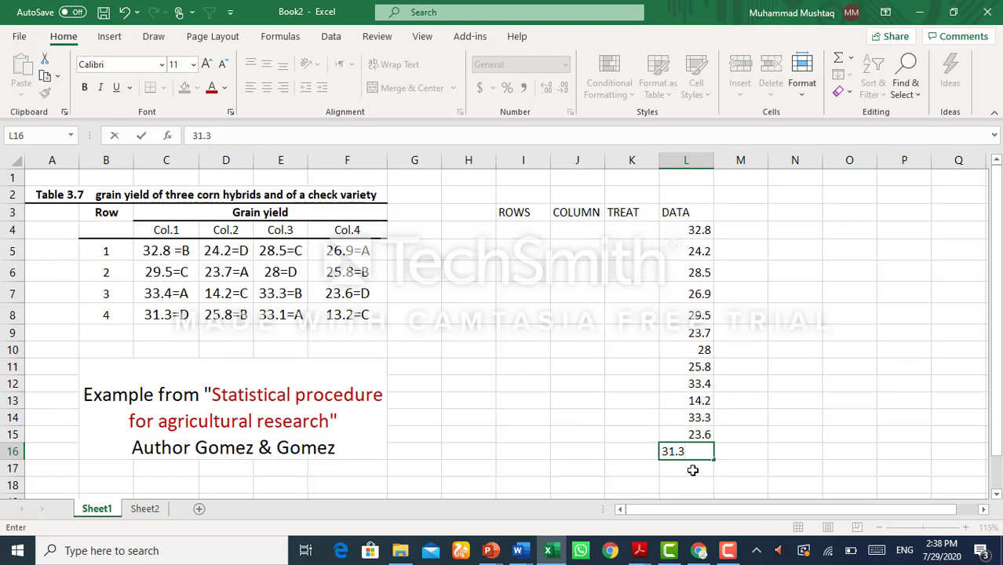
{"action": "key", "text": "Return"}
{"action": "type", "text": "25."}
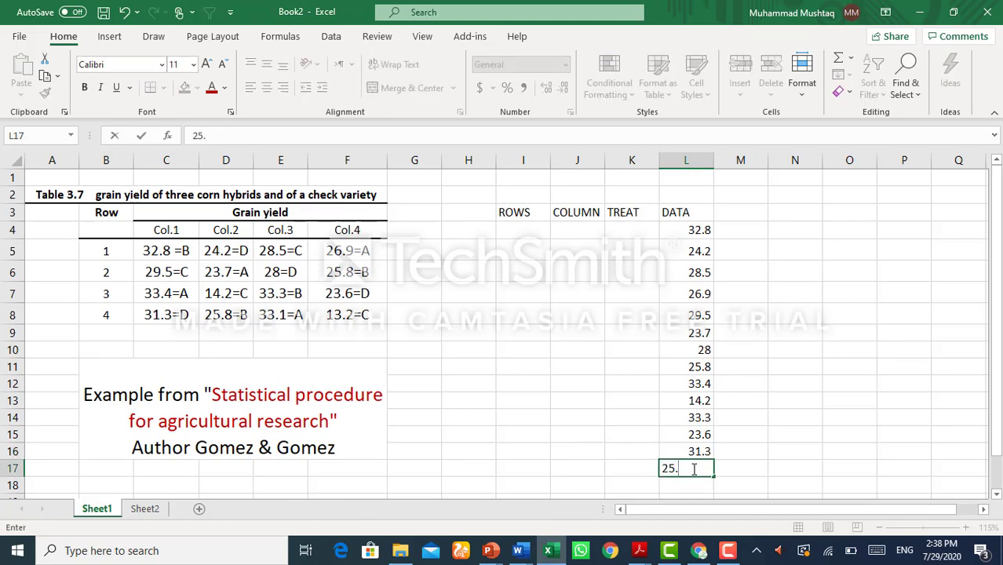
{"action": "type", "text": "8"}
{"action": "key", "text": "Return"}
{"action": "type", "text": "33"}
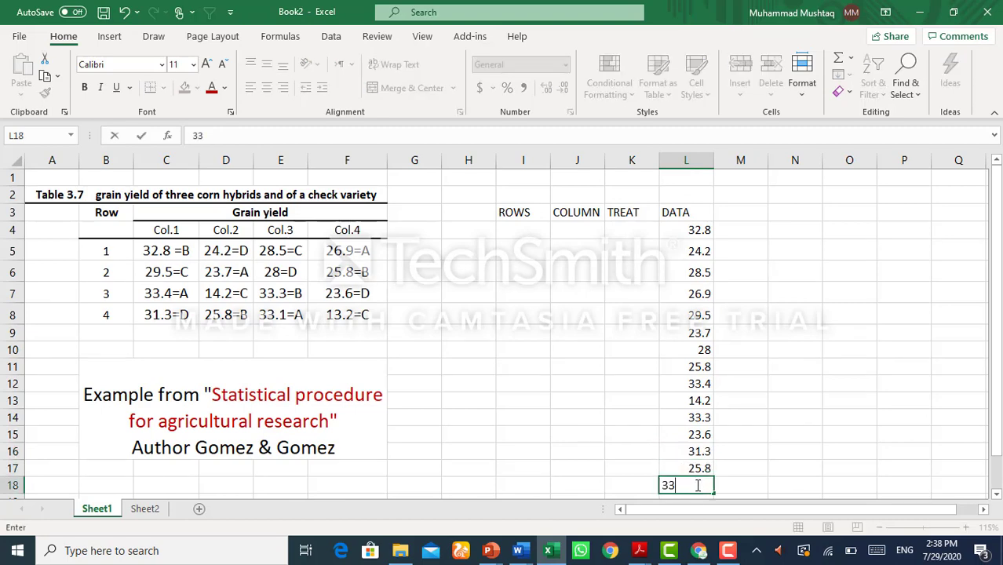
{"action": "type", "text": ".1"}
{"action": "left_click", "coordinate": [719, 484]}
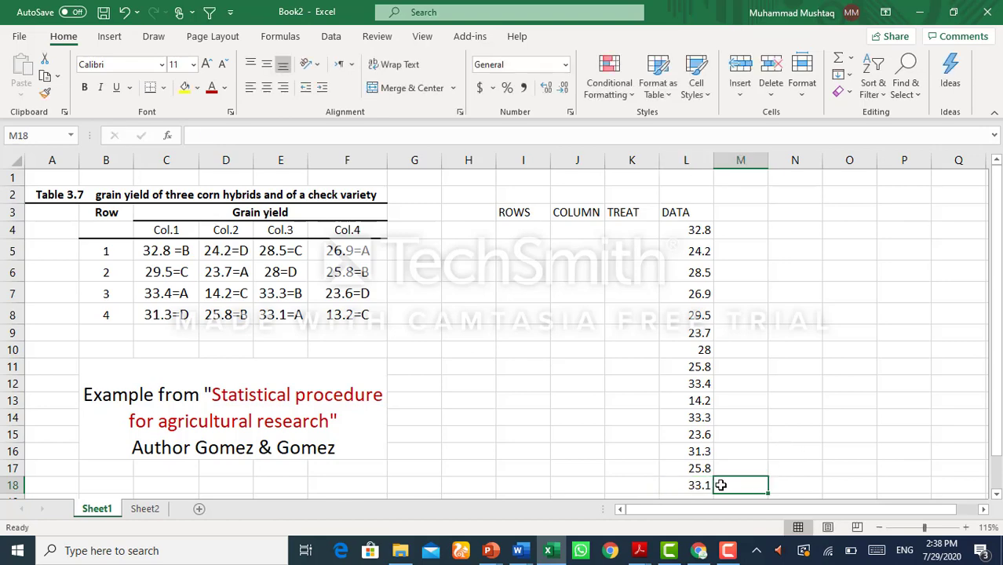
{"action": "scroll", "coordinate": [721, 485], "scroll_direction": "down", "scroll_amount": 1}
{"action": "left_click", "coordinate": [599, 453]}
{"action": "type", "text": "1"}
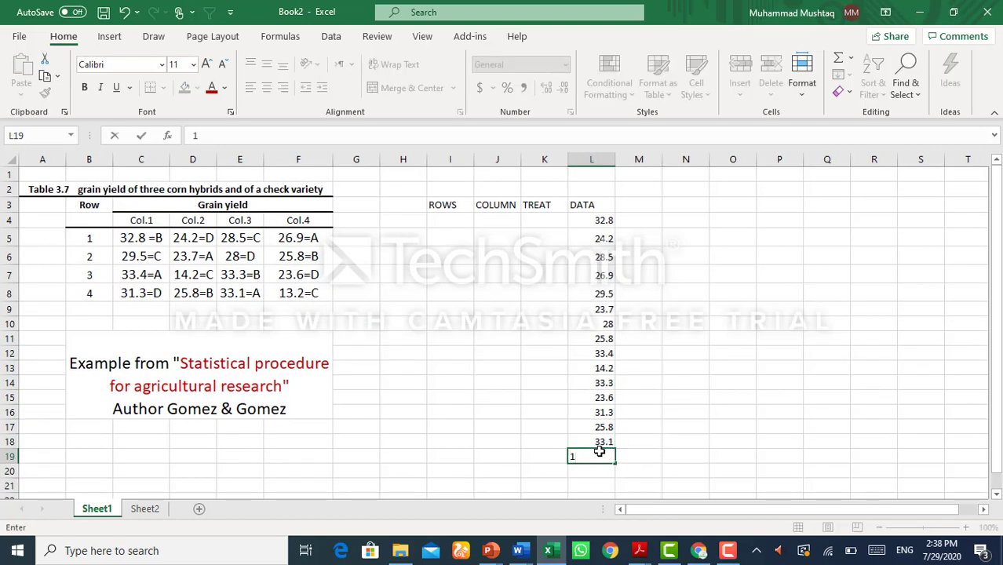
{"action": "type", "text": "3.2"}
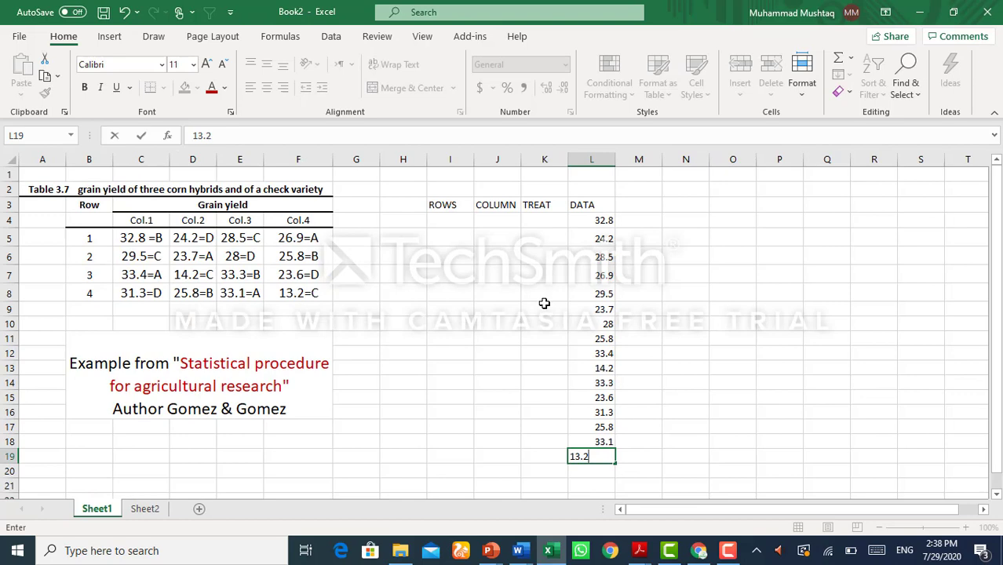
{"action": "left_click", "coordinate": [594, 256]}
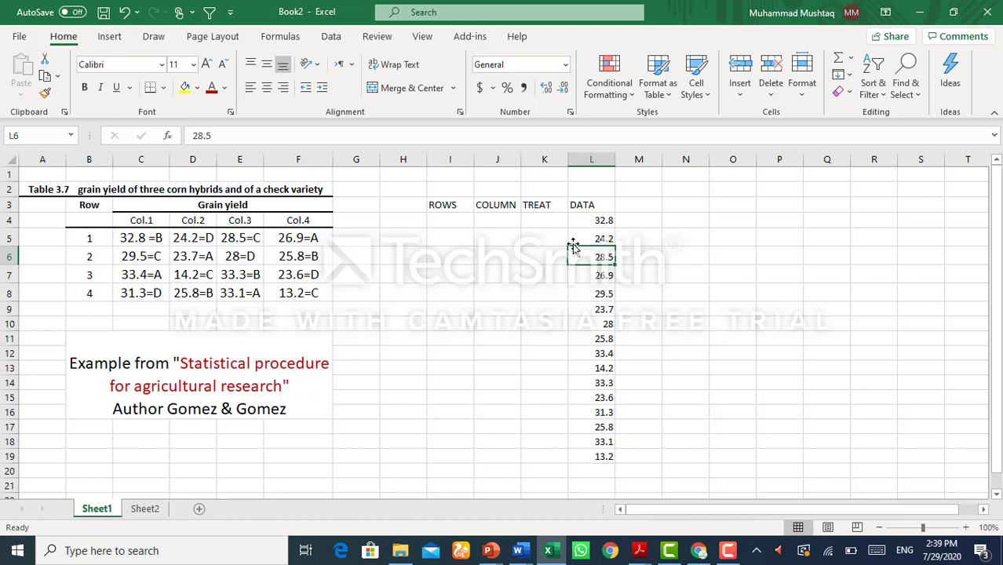
Enter the row 1 treatments B, D, C and A under TREAT in cells K4 to K7.
{"action": "left_click", "coordinate": [545, 221]}
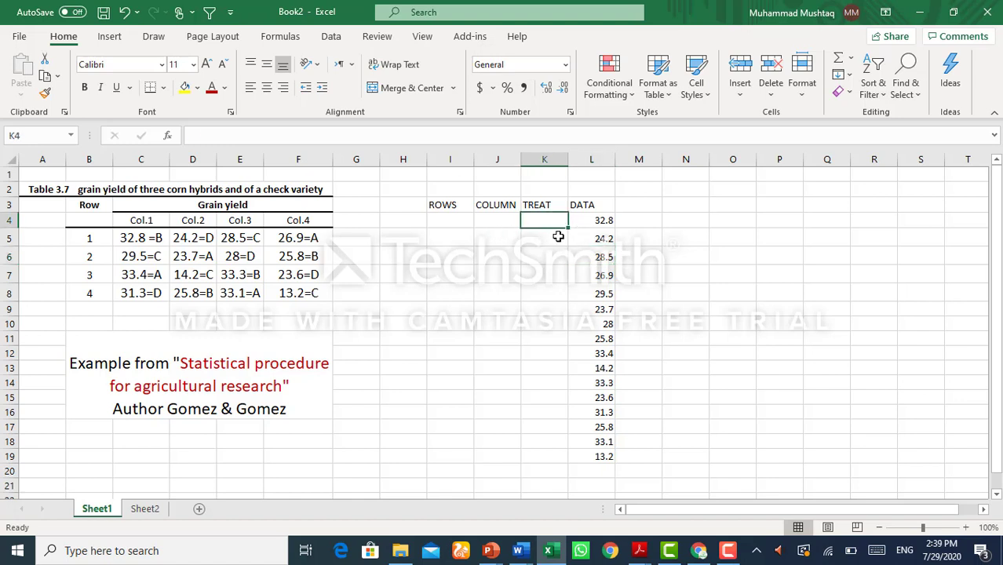
{"action": "left_click", "coordinate": [593, 226]}
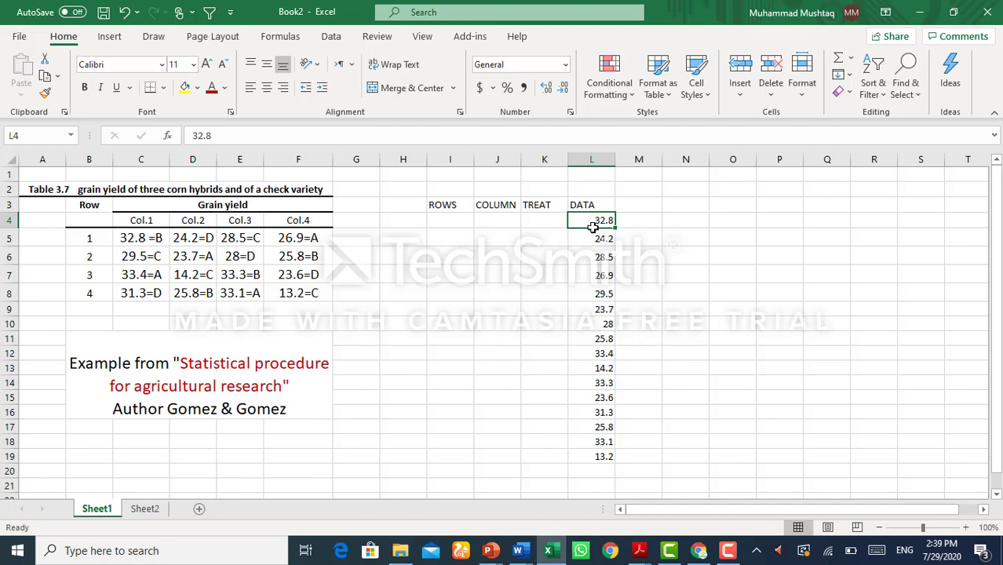
{"action": "left_click", "coordinate": [140, 237]}
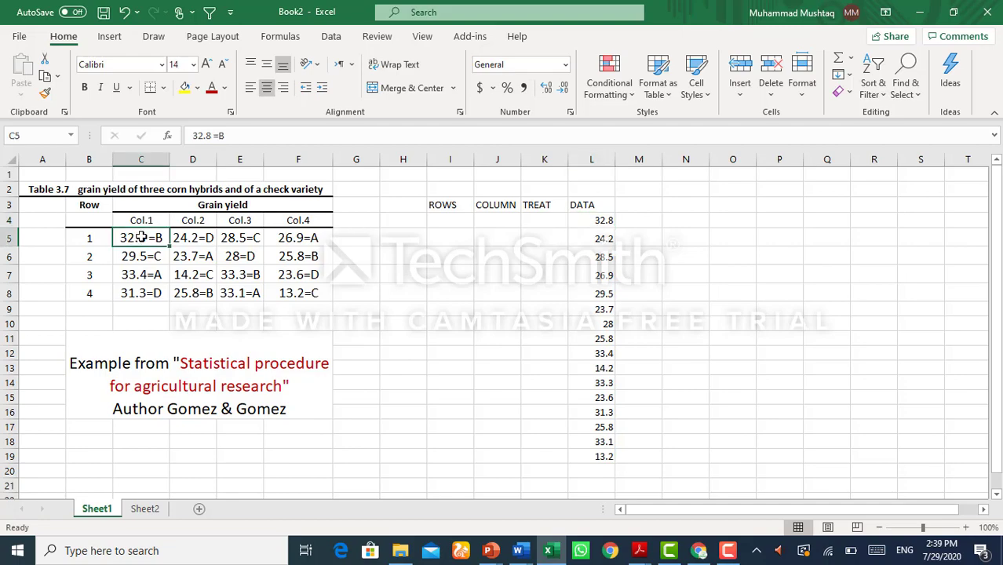
{"action": "scroll", "coordinate": [141, 237], "scroll_direction": "up", "scroll_amount": 3}
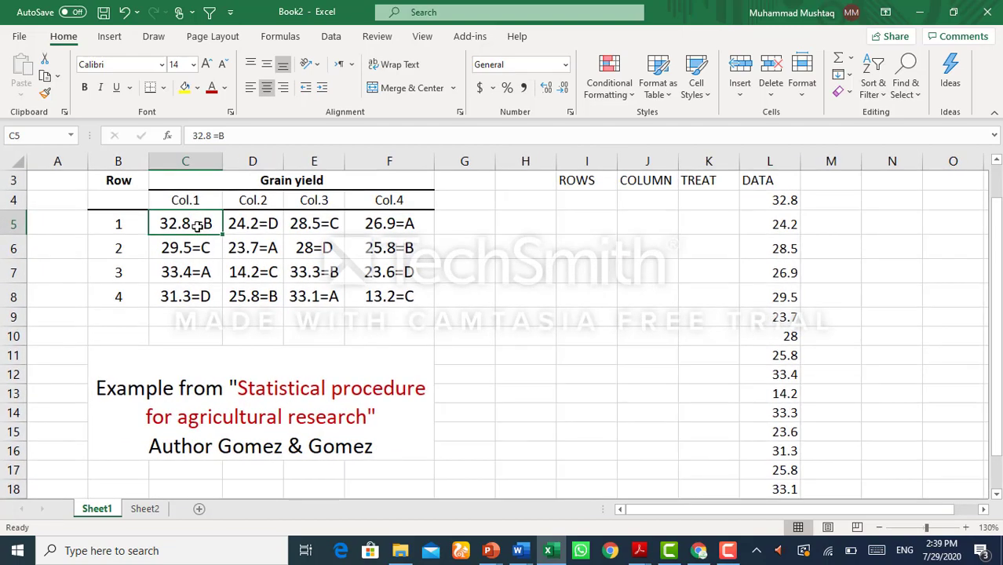
{"action": "left_click", "coordinate": [697, 201]}
{"action": "type", "text": "B"}
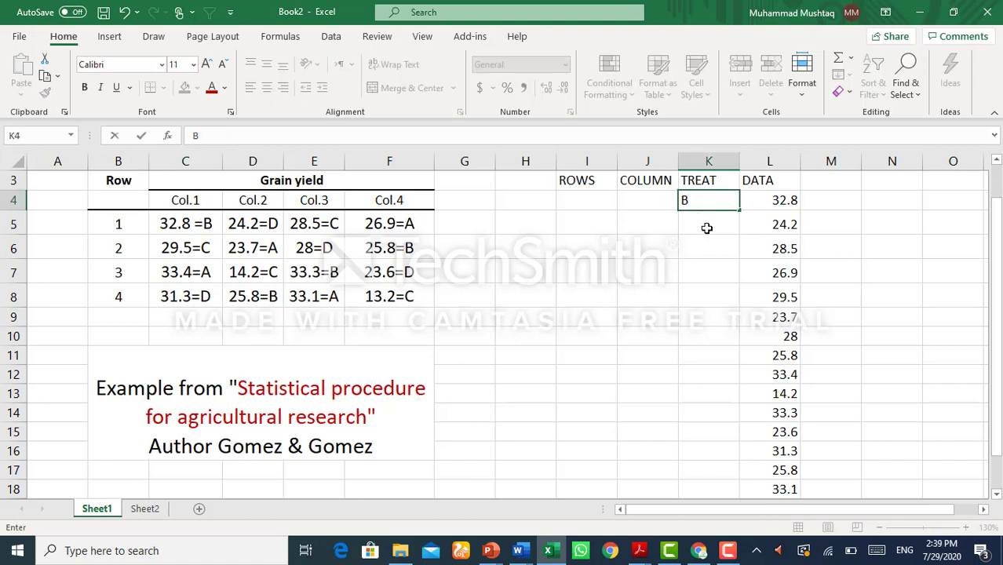
{"action": "left_click", "coordinate": [267, 223]}
{"action": "left_click", "coordinate": [709, 233]}
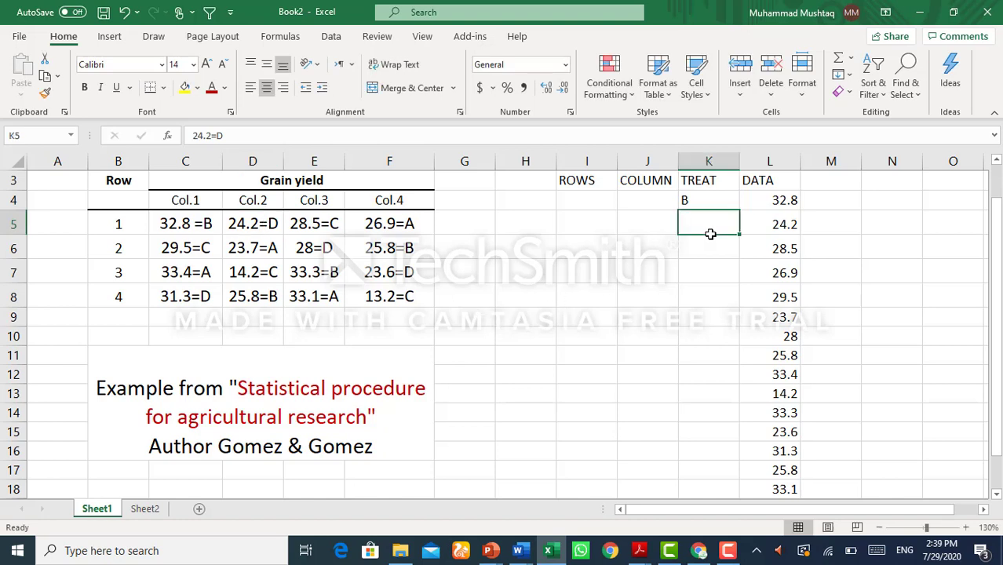
{"action": "type", "text": "D"}
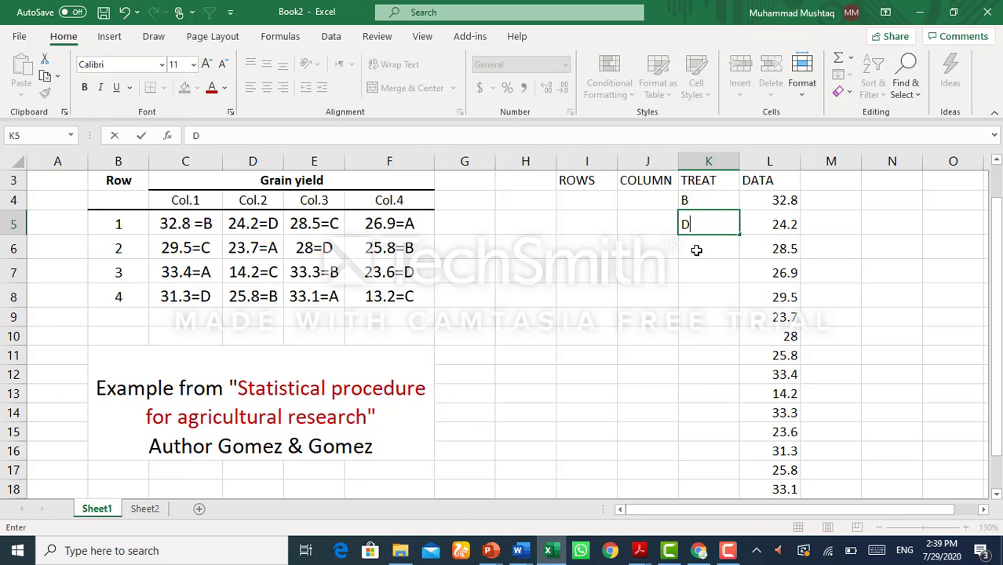
{"action": "left_click", "coordinate": [696, 250]}
{"action": "type", "text": "C"}
{"action": "left_click", "coordinate": [709, 278]}
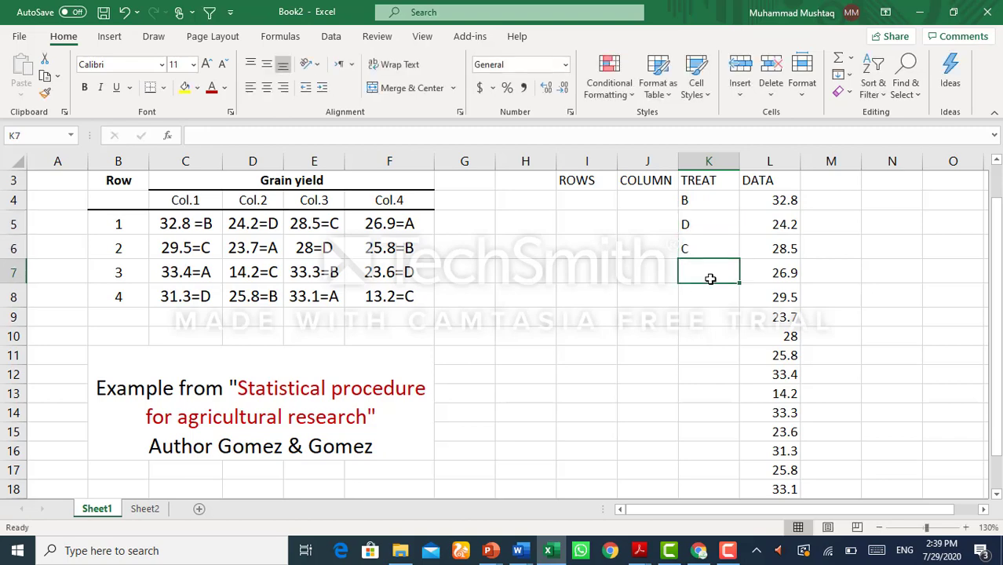
{"action": "type", "text": "A"}
Add the row 2 treatments C, A, D and B to the TREAT column in cells K8 to K11.
{"action": "left_click", "coordinate": [705, 297]}
{"action": "type", "text": "C"}
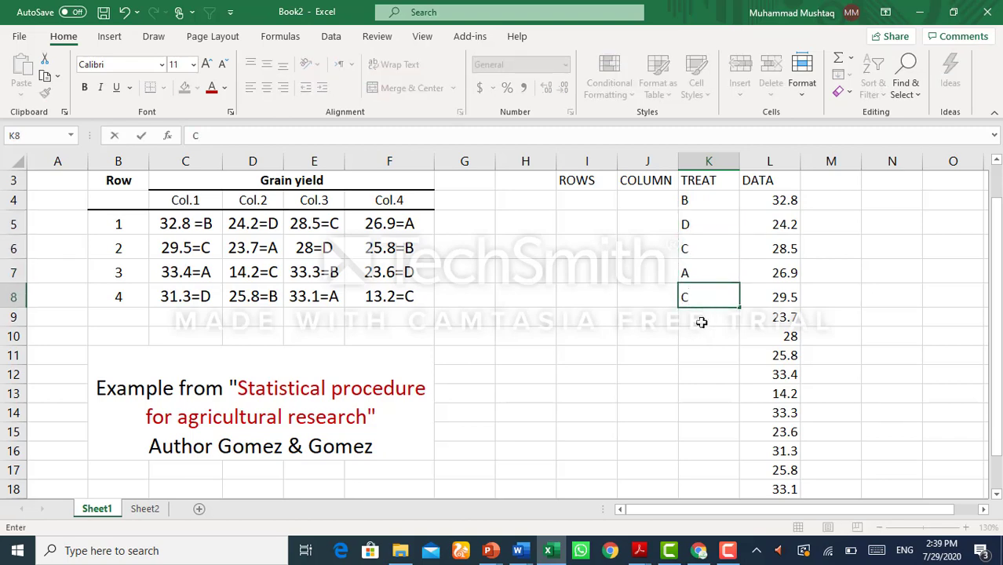
{"action": "left_click", "coordinate": [701, 320]}
{"action": "type", "text": "A"}
{"action": "left_click", "coordinate": [701, 338]}
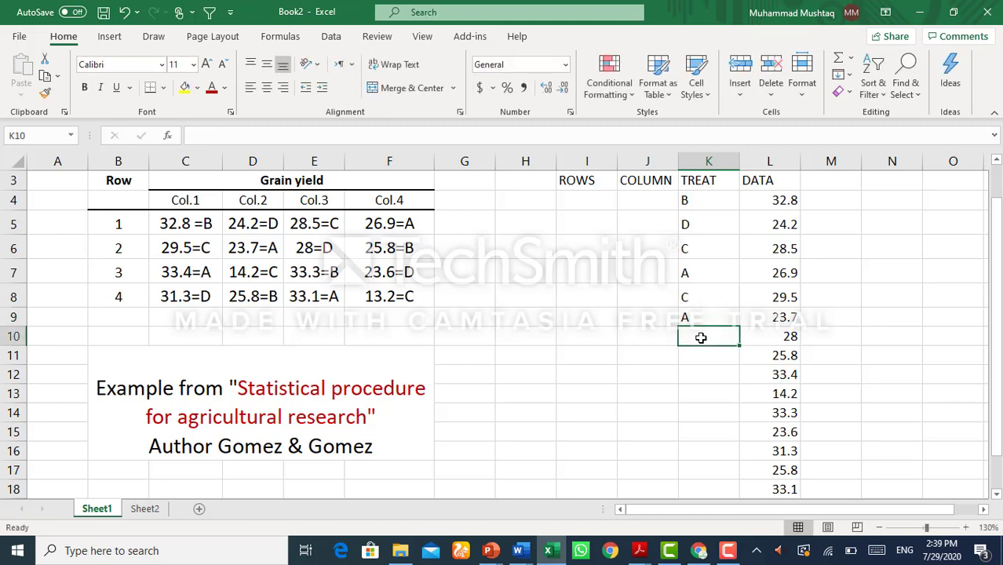
{"action": "type", "text": "D"}
{"action": "key", "text": "Return"}
{"action": "type", "text": "B"}
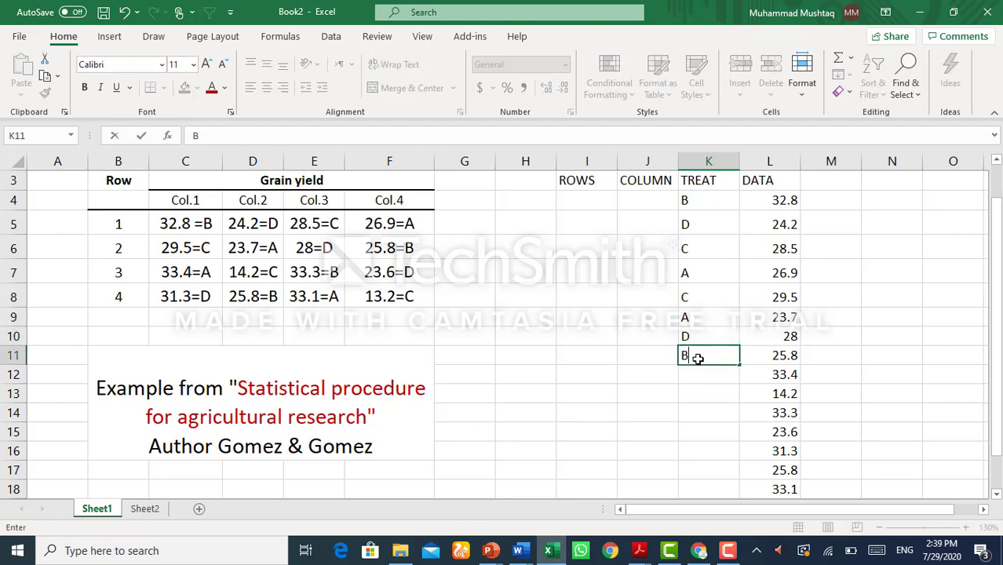
{"action": "key", "text": "Return"}
Add the row 3 treatments A, C, B and D to the TREAT column in cells K12 to K15.
{"action": "type", "text": "A"}
{"action": "key", "text": "Return"}
{"action": "type", "text": "C"}
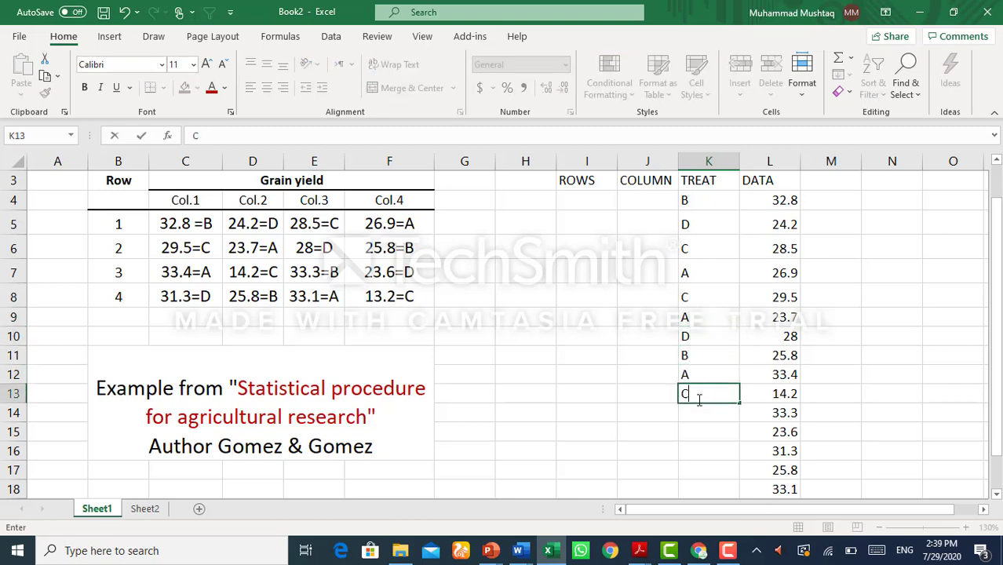
{"action": "key", "text": "Return"}
{"action": "type", "text": "B"}
{"action": "key", "text": "Return"}
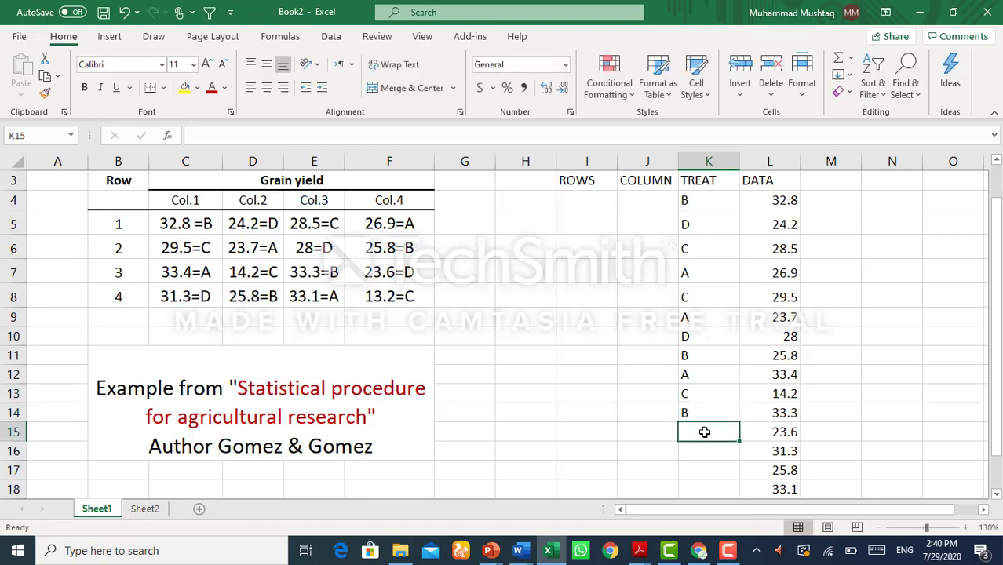
{"action": "type", "text": "D"}
{"action": "key", "text": "Return"}
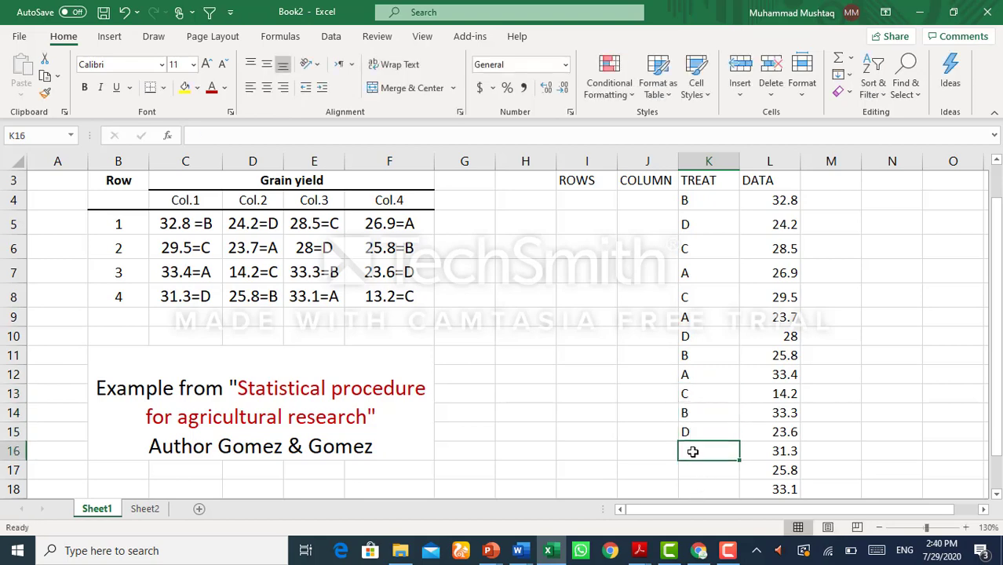
Add the row 4 treatments D, B, A and C to the TREAT column in cells K16 to K19.
{"action": "type", "text": "D"}
{"action": "key", "text": "Return"}
{"action": "type", "text": "B"}
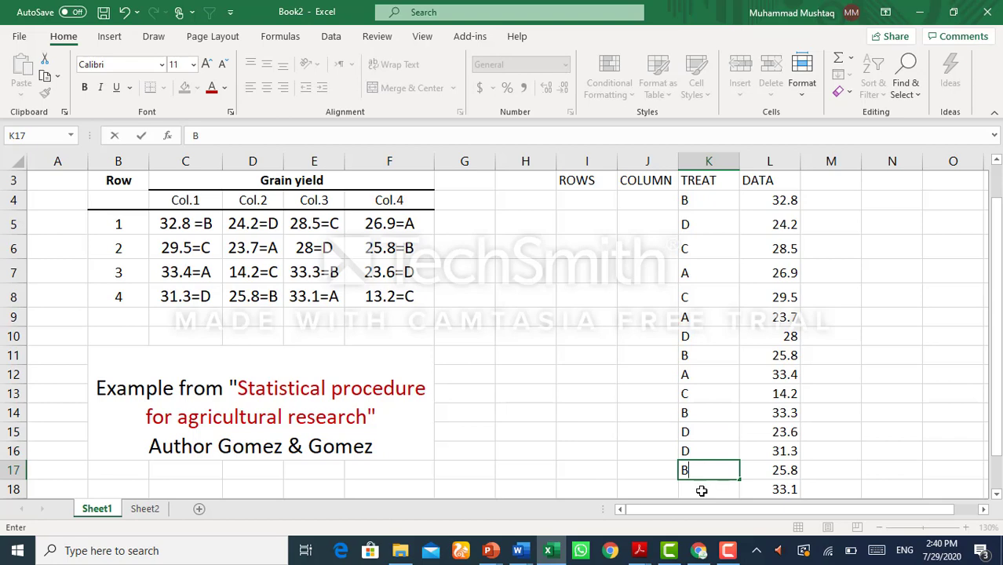
{"action": "key", "text": "Return"}
{"action": "type", "text": "A"}
{"action": "left_click", "coordinate": [658, 487]}
{"action": "scroll", "coordinate": [658, 487], "scroll_direction": "down", "scroll_amount": 1}
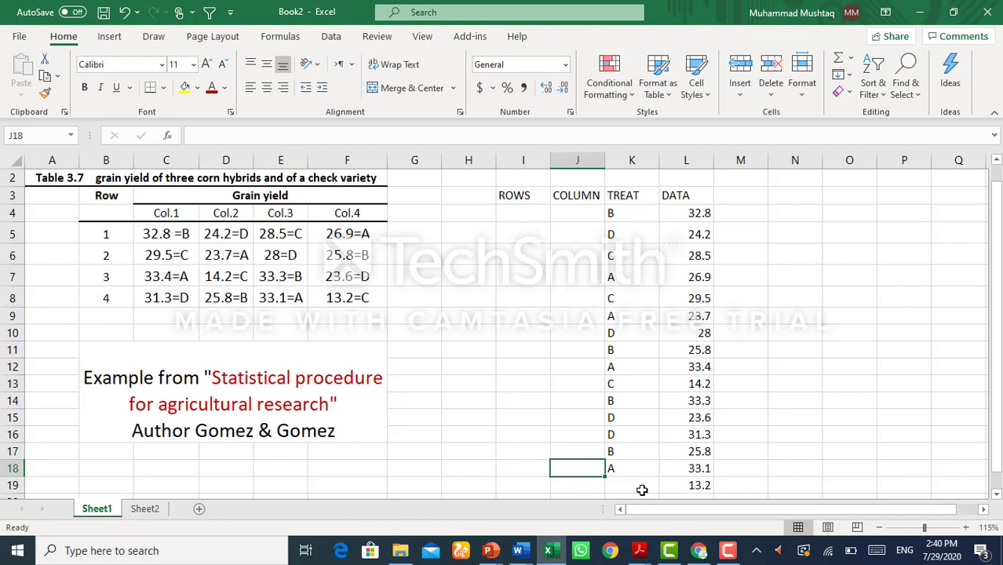
{"action": "left_click", "coordinate": [643, 488]}
{"action": "type", "text": "C"}
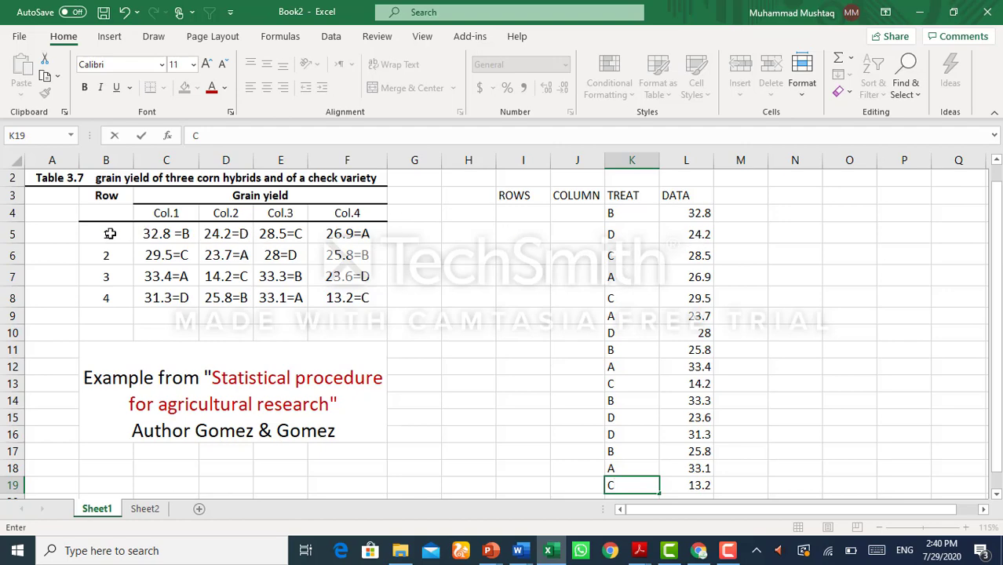
Enter row number 1 under ROWS in each of the cells I4 to I7.
{"action": "left_click", "coordinate": [515, 215]}
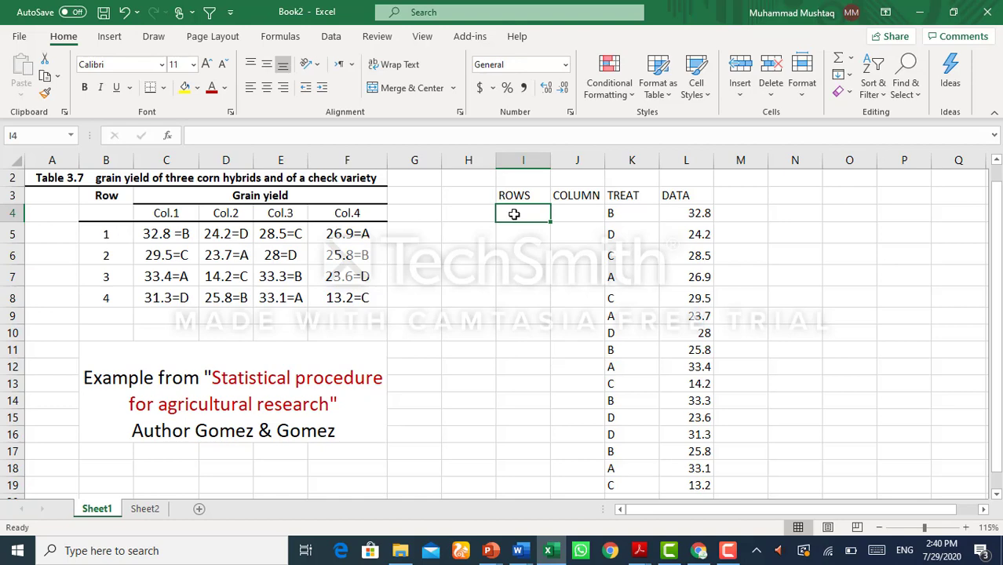
{"action": "type", "text": "1"}
{"action": "key", "text": "Return"}
{"action": "type", "text": "1"}
{"action": "key", "text": "Return"}
{"action": "type", "text": "1"}
{"action": "key", "text": "Return"}
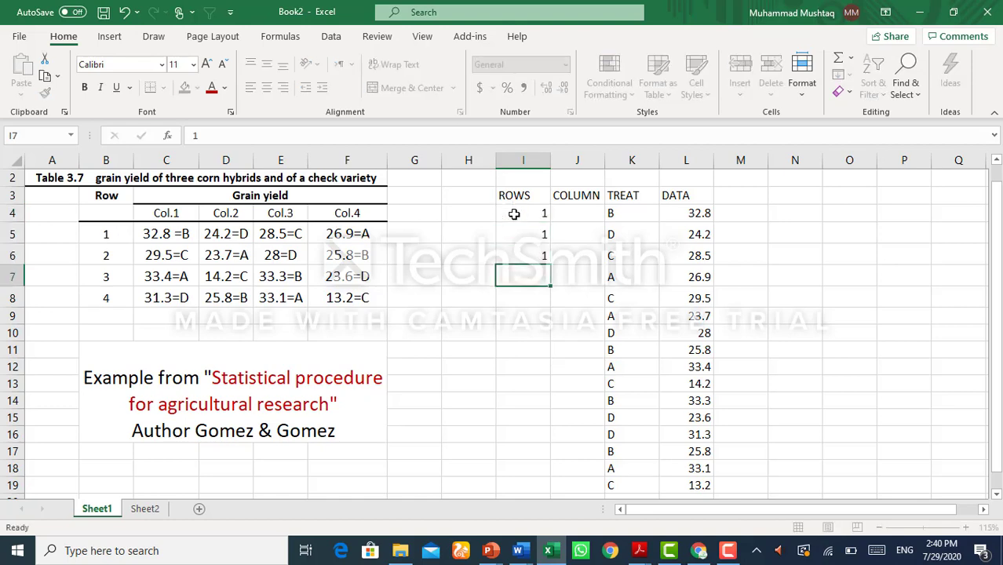
{"action": "type", "text": "1"}
{"action": "key", "text": "Return"}
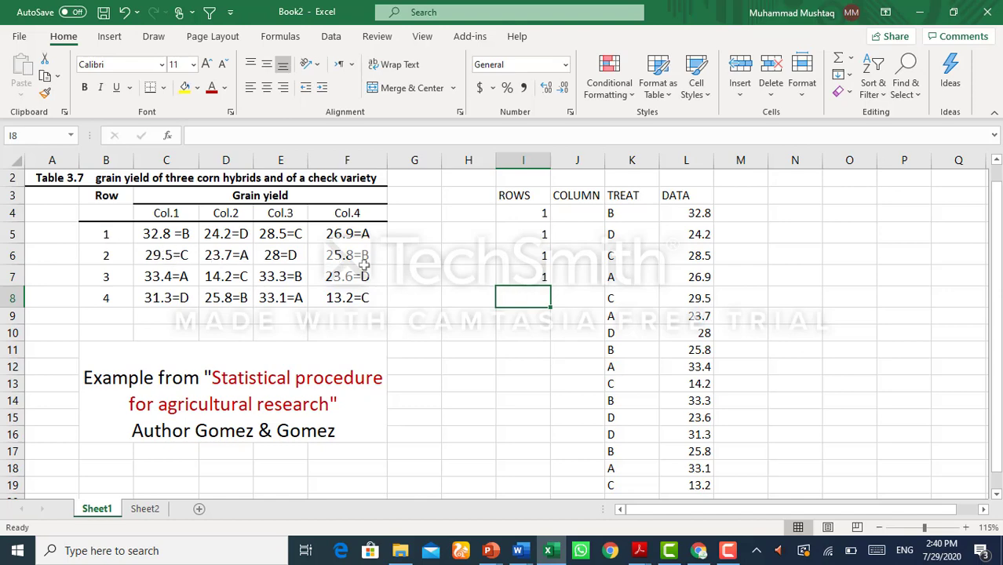
Enter row number 2 in the ROWS column in each of the cells I8 to I11.
{"action": "type", "text": "2"}
{"action": "key", "text": "Return"}
{"action": "type", "text": "2"}
{"action": "key", "text": "Return"}
{"action": "type", "text": "2"}
{"action": "key", "text": "Return"}
{"action": "type", "text": "2"}
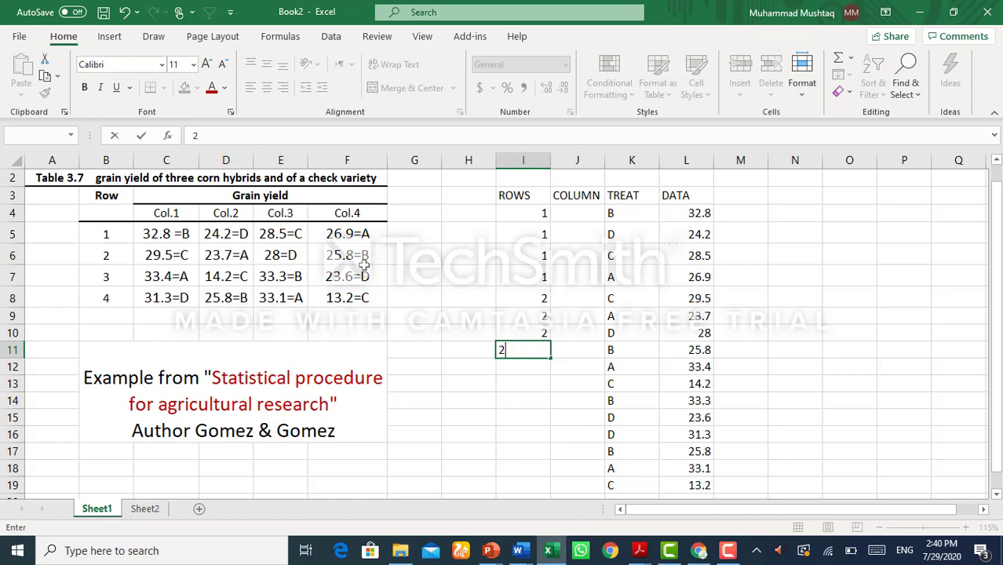
{"action": "key", "text": "Return"}
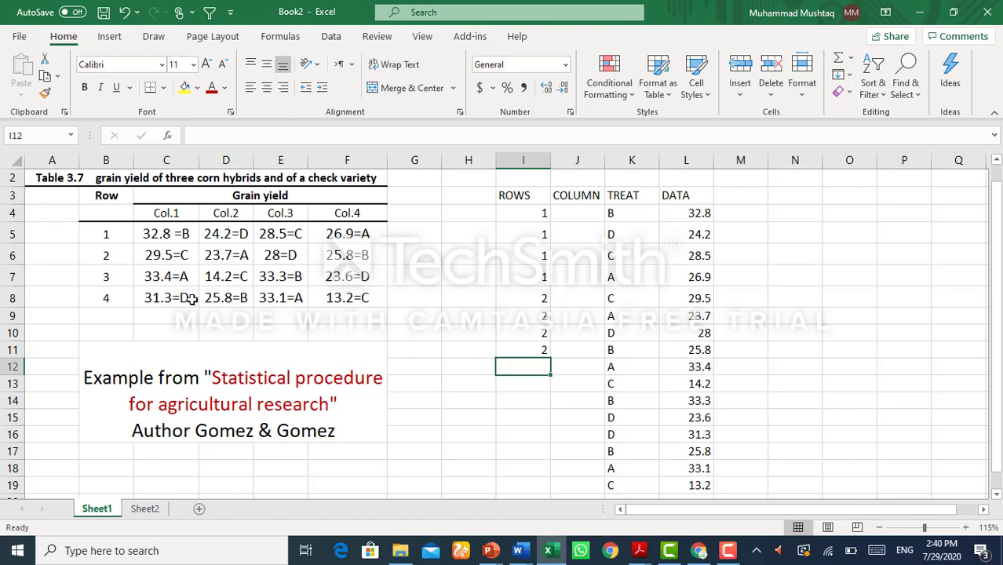
Enter row number 3 in the ROWS column in each of the cells I12 to I15.
{"action": "type", "text": "3"}
{"action": "key", "text": "Return"}
{"action": "type", "text": "3"}
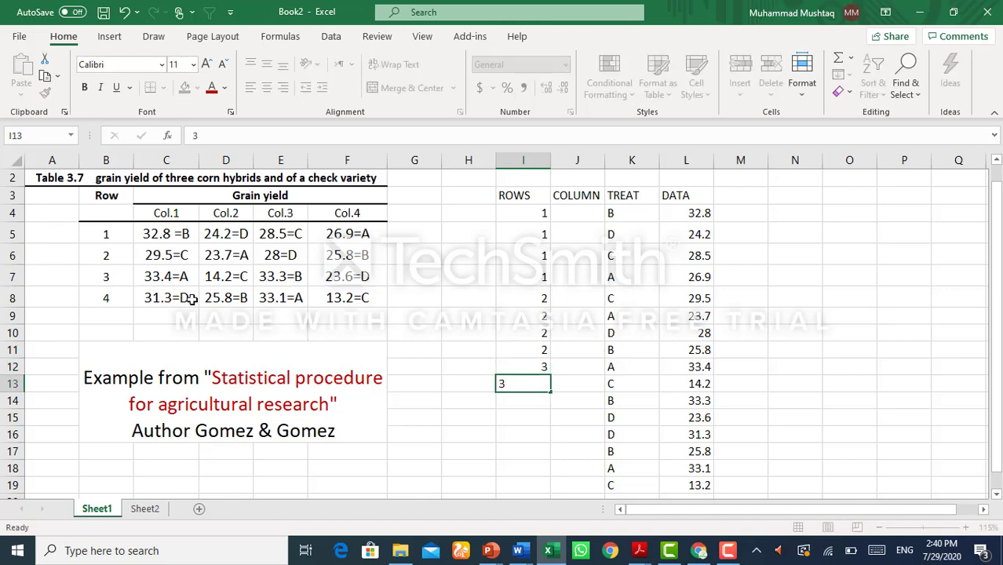
{"action": "key", "text": "Return"}
{"action": "type", "text": "3"}
{"action": "key", "text": "Return"}
{"action": "type", "text": "3"}
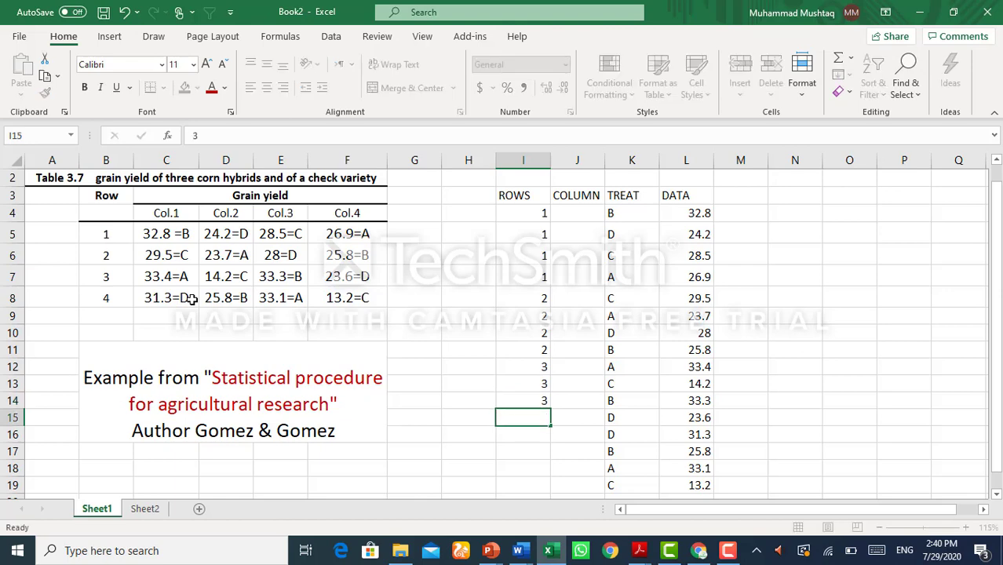
{"action": "key", "text": "Return"}
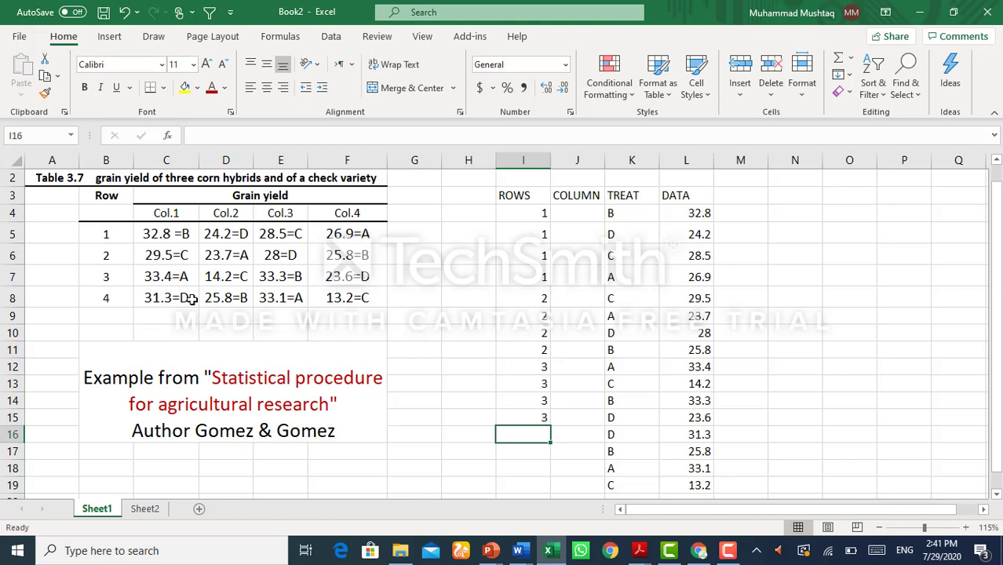
Enter row number 4 in the ROWS column in each of the cells I16 to I19.
{"action": "type", "text": "4"}
{"action": "key", "text": "Return"}
{"action": "type", "text": "4"}
{"action": "key", "text": "Return"}
{"action": "type", "text": "4"}
{"action": "key", "text": "Return"}
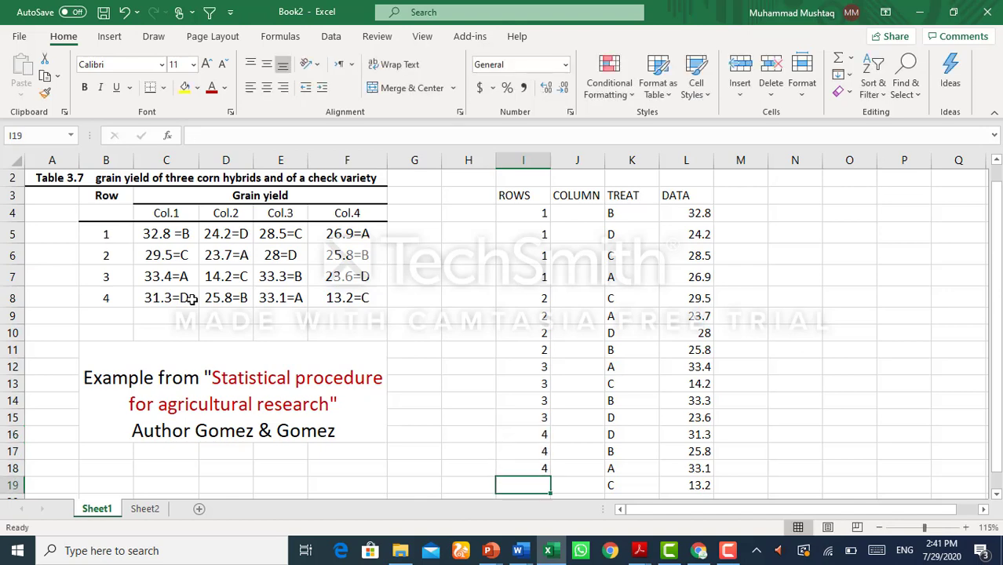
{"action": "type", "text": "4"}
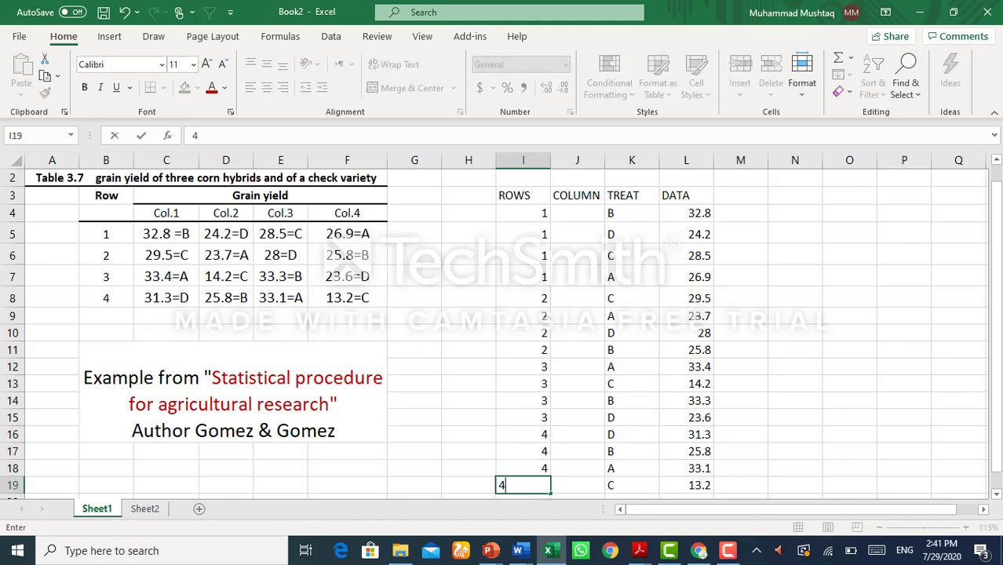
Enter the column numbers 1, 2, 3 and 4 under COLUMN in cells J4 to J7.
{"action": "left_click", "coordinate": [577, 211]}
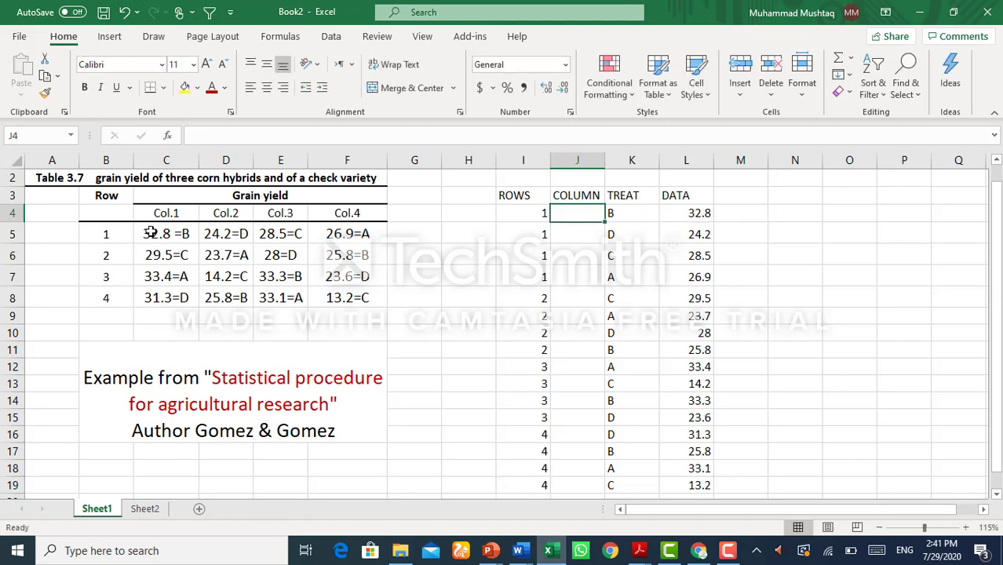
{"action": "type", "text": "1"}
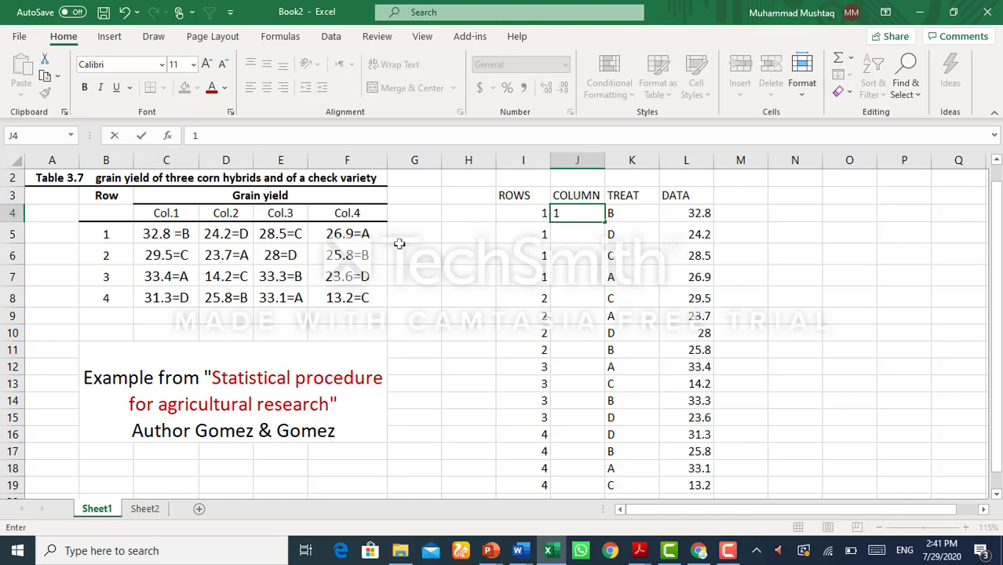
{"action": "left_click", "coordinate": [214, 233]}
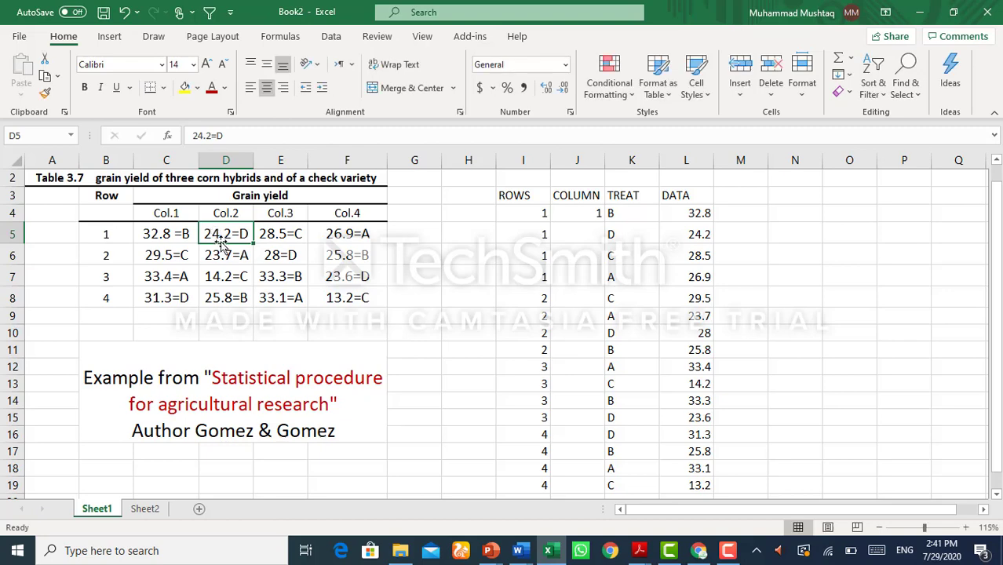
{"action": "left_click", "coordinate": [585, 235]}
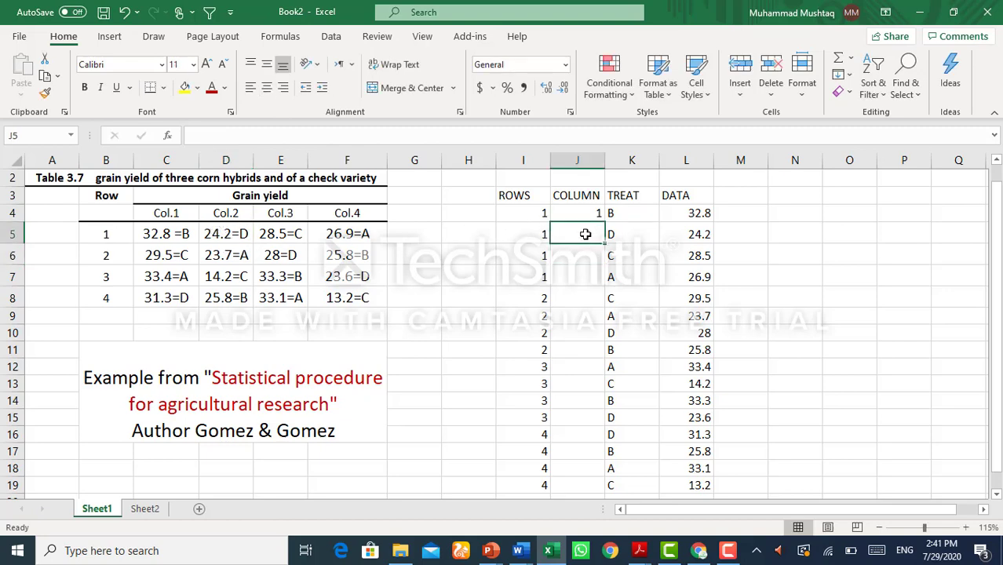
{"action": "type", "text": "2"}
{"action": "key", "text": "Return"}
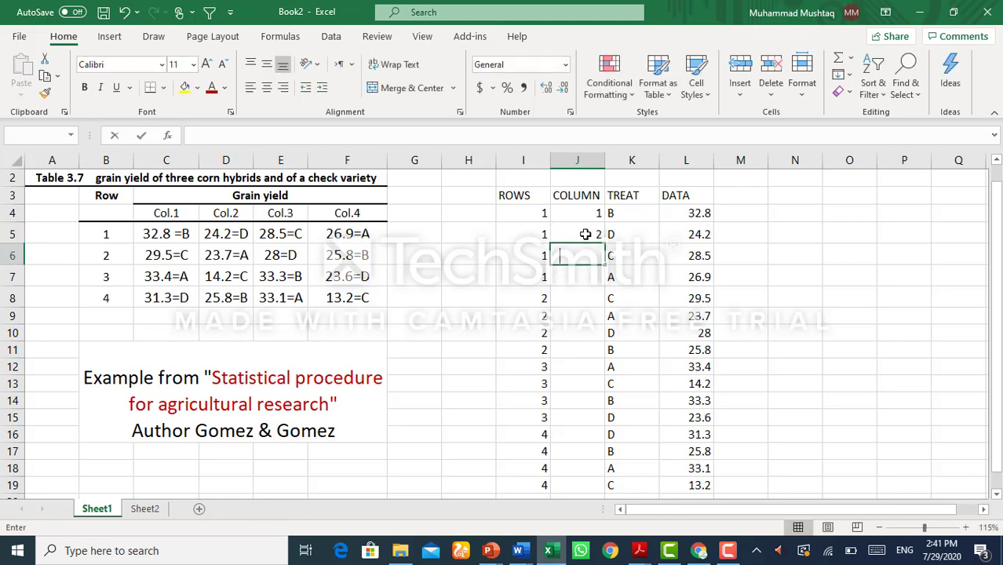
{"action": "type", "text": "3"}
{"action": "key", "text": "Return"}
{"action": "type", "text": "4"}
{"action": "key", "text": "Return"}
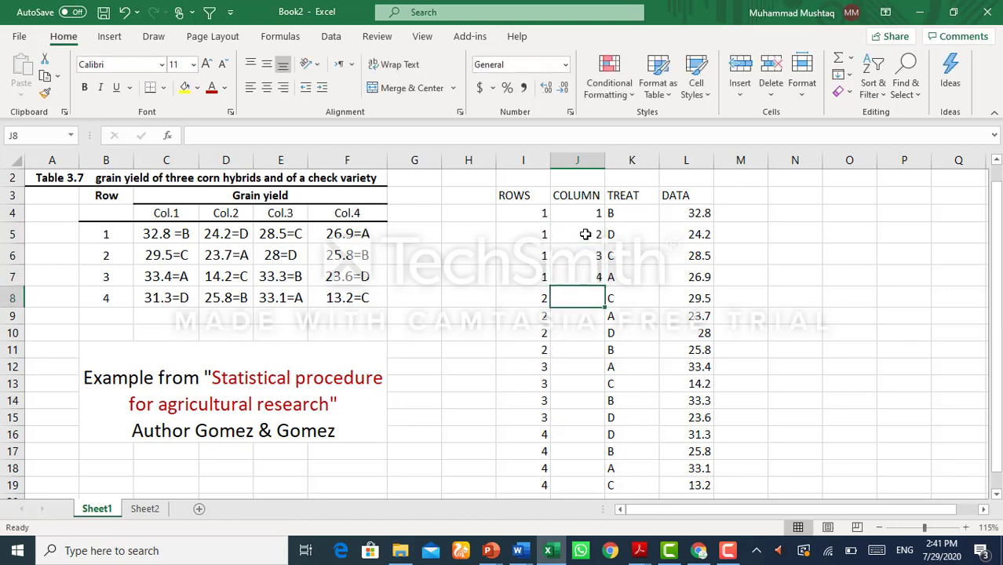
Enter the column numbers 1, 2, 3 and 4 for row 2 in cells J8 to J11.
{"action": "type", "text": "1"}
{"action": "key", "text": "Return"}
{"action": "type", "text": "2"}
{"action": "key", "text": "ctrl+Return"}
{"action": "key", "text": "Return"}
{"action": "type", "text": "3"}
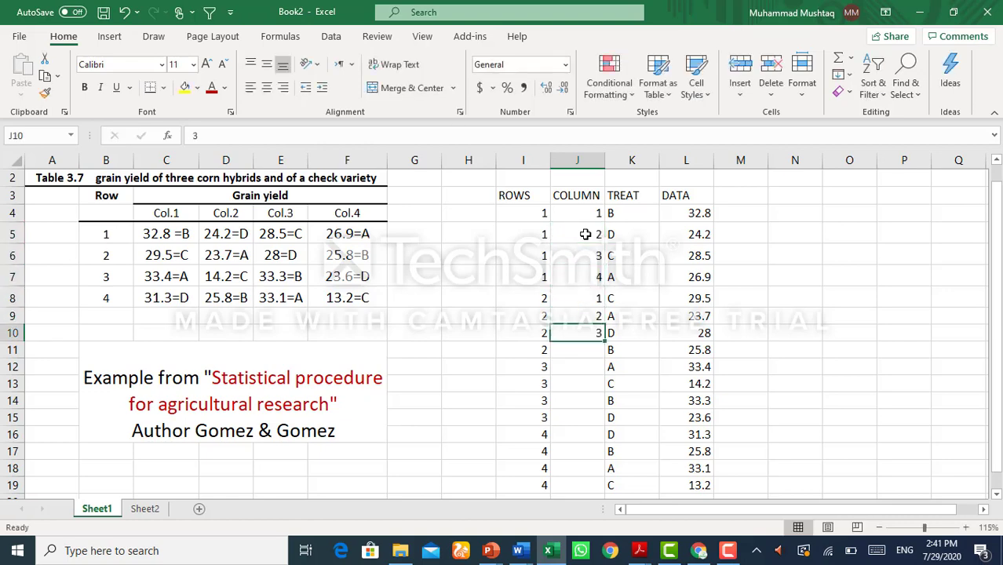
{"action": "key", "text": "Return"}
{"action": "type", "text": "4"}
{"action": "key", "text": "Return"}
Enter the column numbers 1, 2, 3 and 4 for row 3 in cells J12 to J15.
{"action": "type", "text": "1"}
{"action": "key", "text": "Return"}
{"action": "type", "text": "2"}
{"action": "key", "text": "Return"}
{"action": "type", "text": "3"}
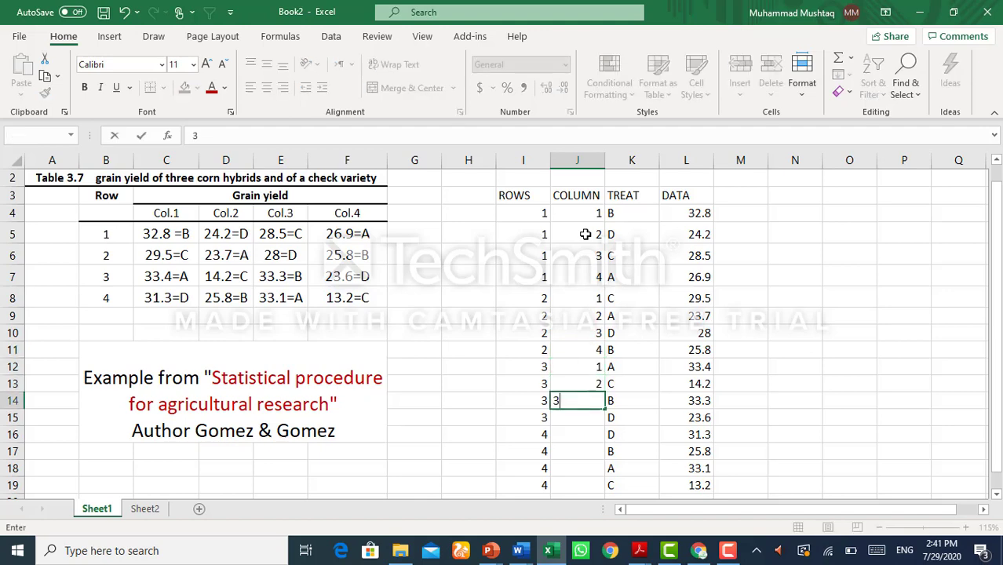
{"action": "key", "text": "Return"}
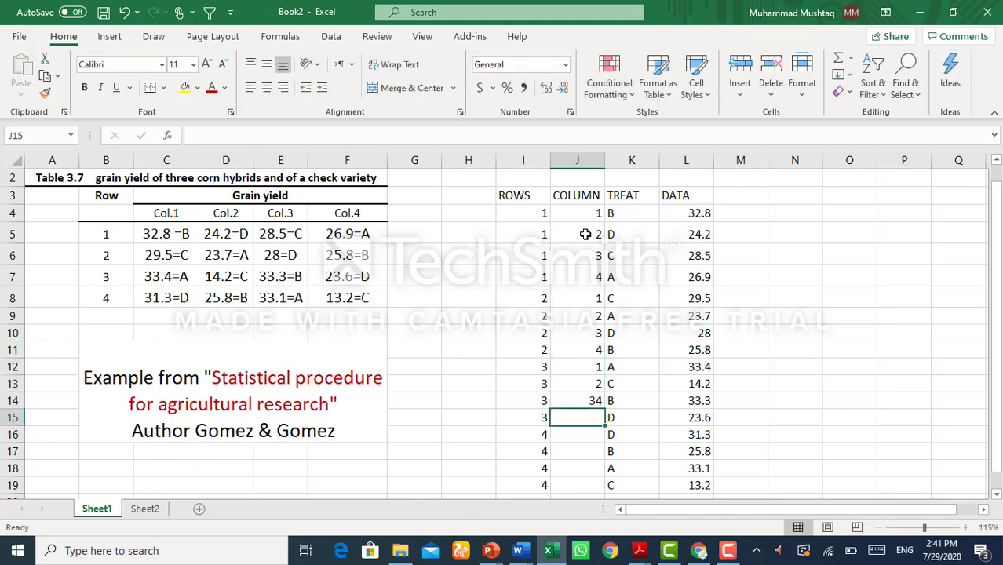
{"action": "key", "text": "Up"}
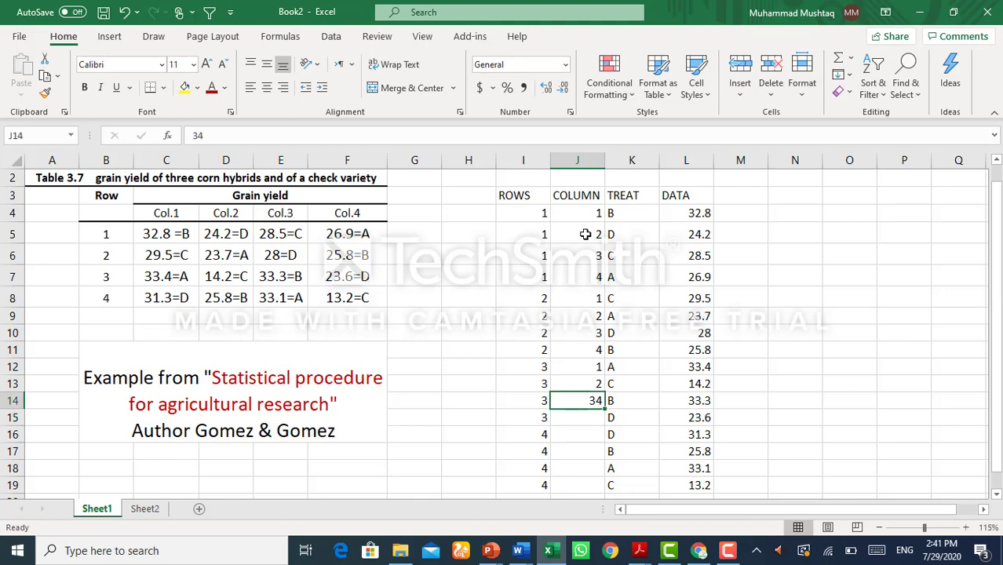
{"action": "type", "text": "3"}
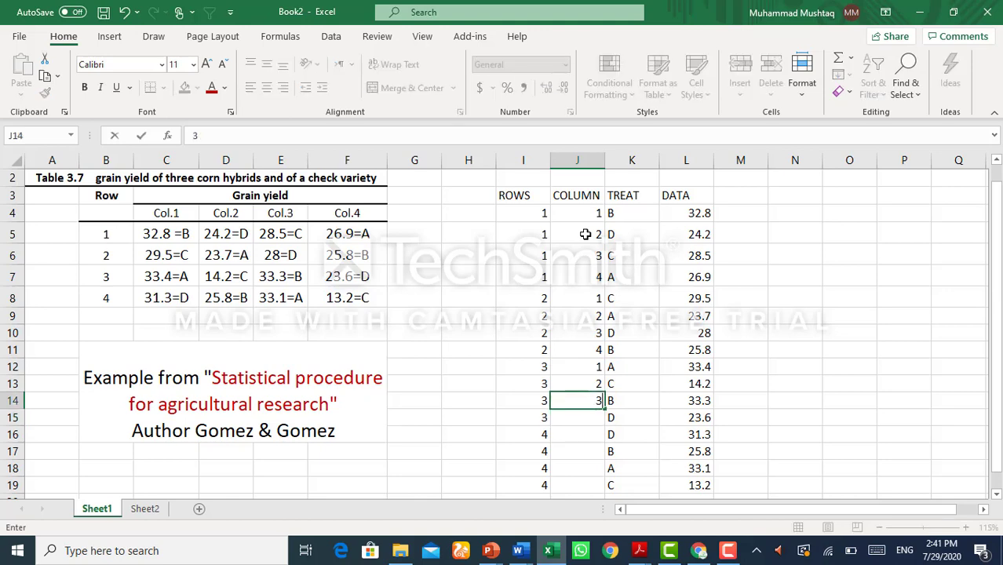
{"action": "key", "text": "Return"}
{"action": "type", "text": "4"}
{"action": "key", "text": "Return"}
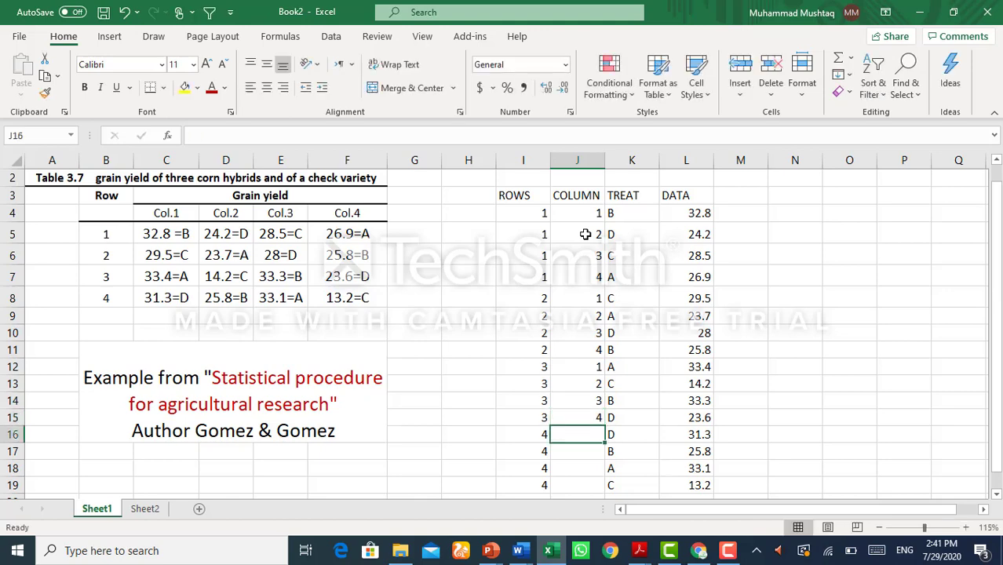
Enter the column numbers 1, 2, 3 and 4 for row 4 in cells J16 to J19 and select the whole list I3:L19.
{"action": "type", "text": "1"}
{"action": "key", "text": "Return"}
{"action": "type", "text": "2"}
{"action": "key", "text": "Return"}
{"action": "type", "text": "3"}
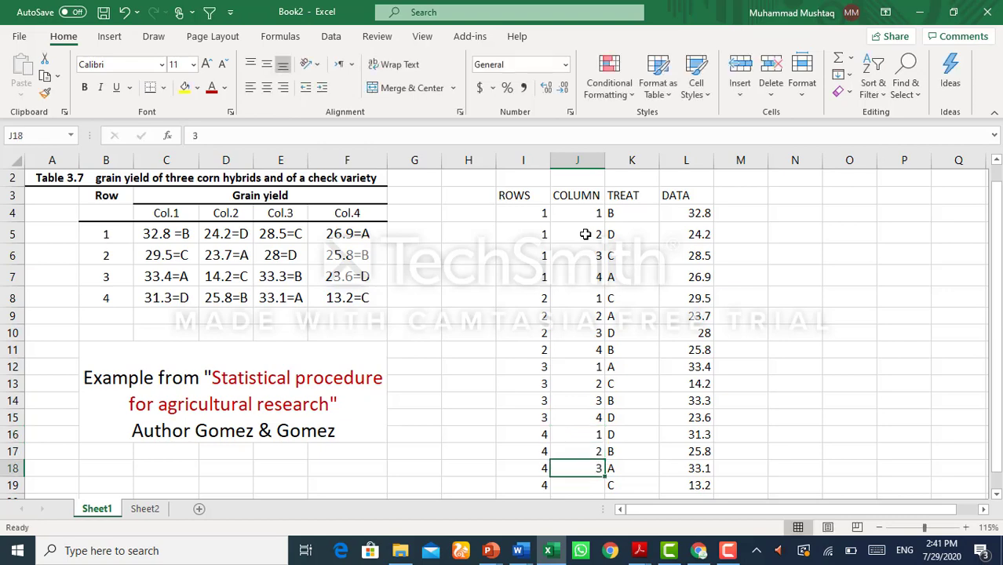
{"action": "key", "text": "Return"}
{"action": "type", "text": "4"}
{"action": "key", "text": "Return"}
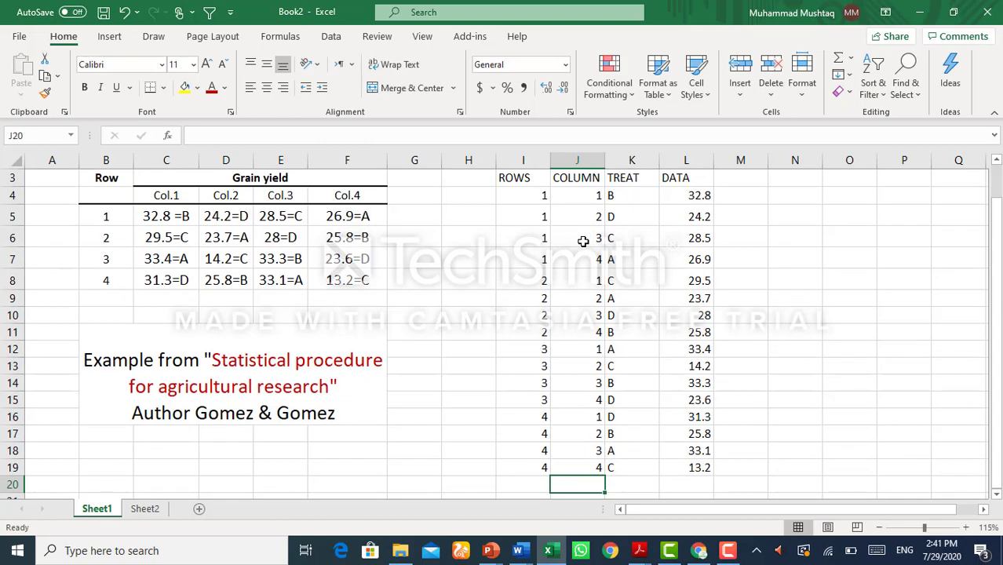
{"action": "left_click", "coordinate": [503, 178]}
{"action": "left_click_drag", "start_coordinate": [503, 178], "coordinate": [701, 462]}
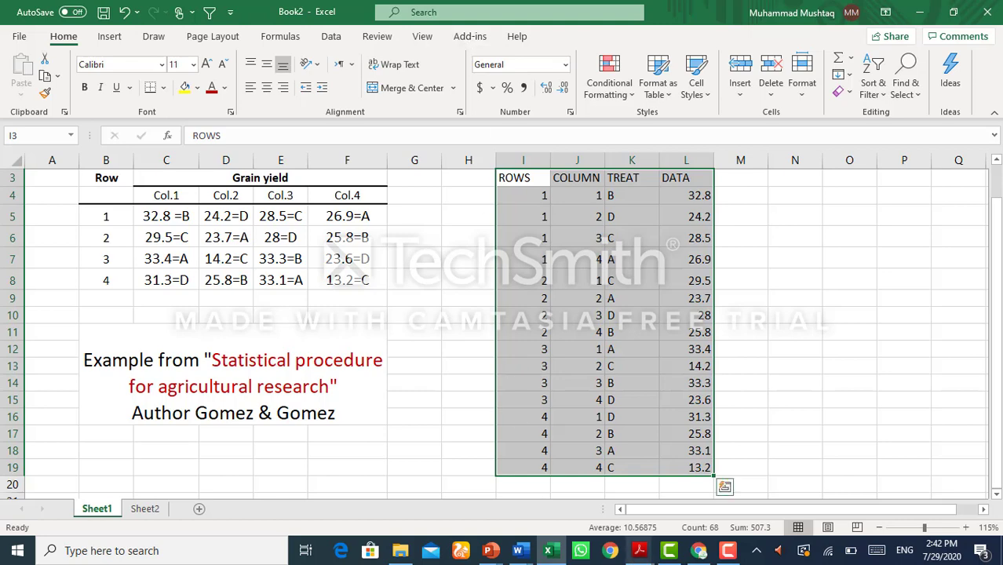
Switch to Google Chrome and search the web for "REAL STATISTICS REOURCE PACK".
{"action": "mouse_move", "coordinate": [647, 560]}
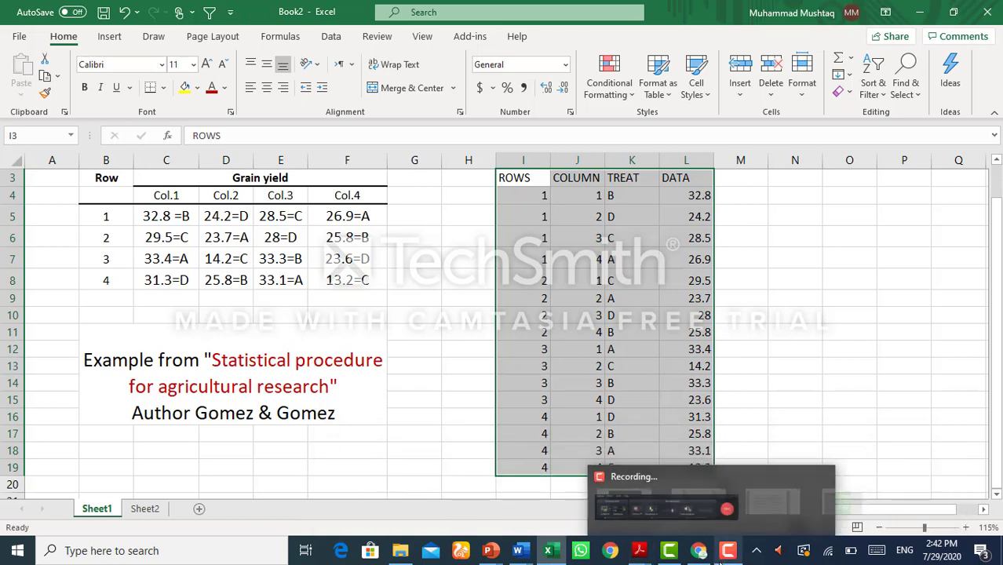
{"action": "mouse_move", "coordinate": [699, 553]}
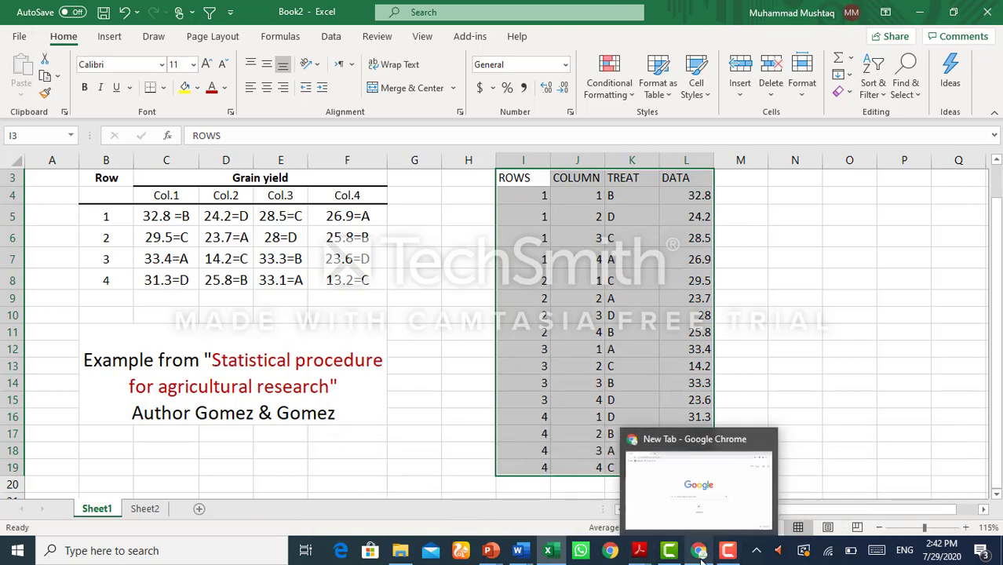
{"action": "left_click", "coordinate": [651, 483]}
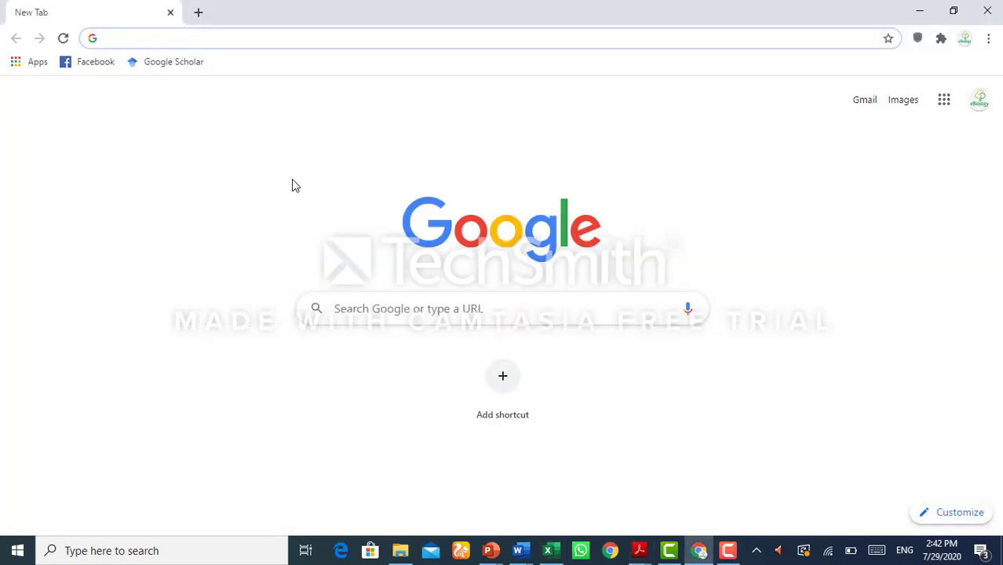
{"action": "type", "text": "REAL "}
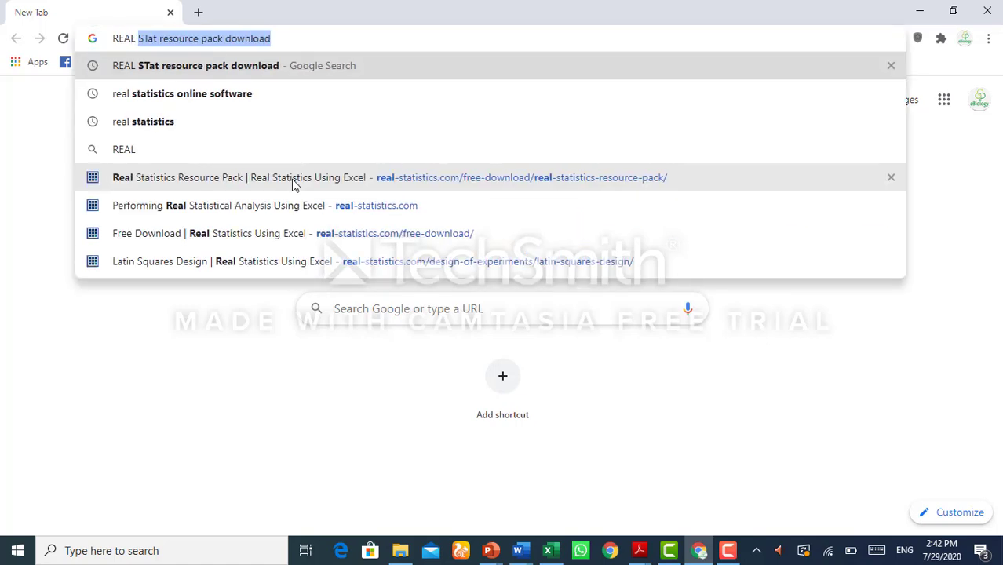
{"action": "type", "text": "STAT"}
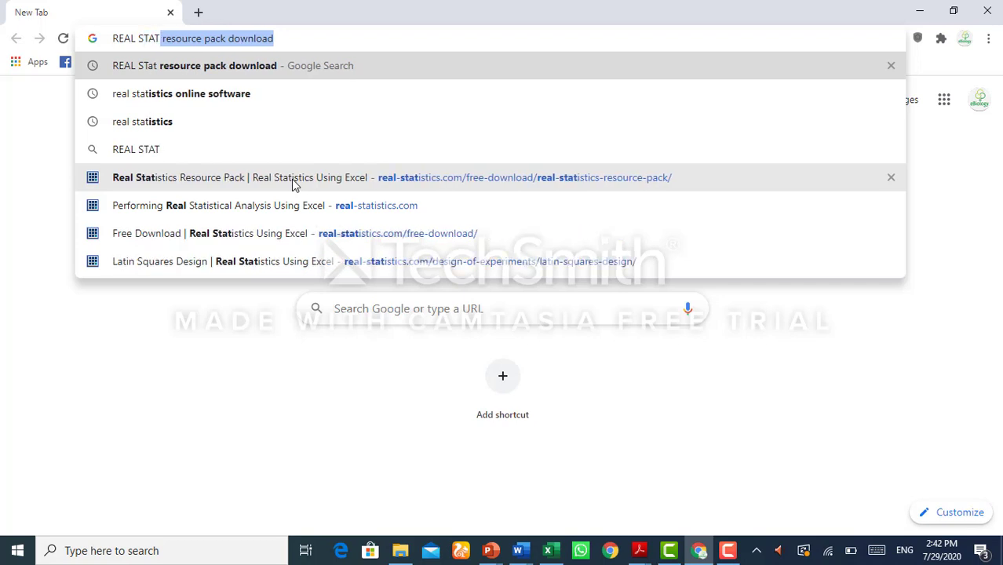
{"action": "type", "text": "ISTICS"}
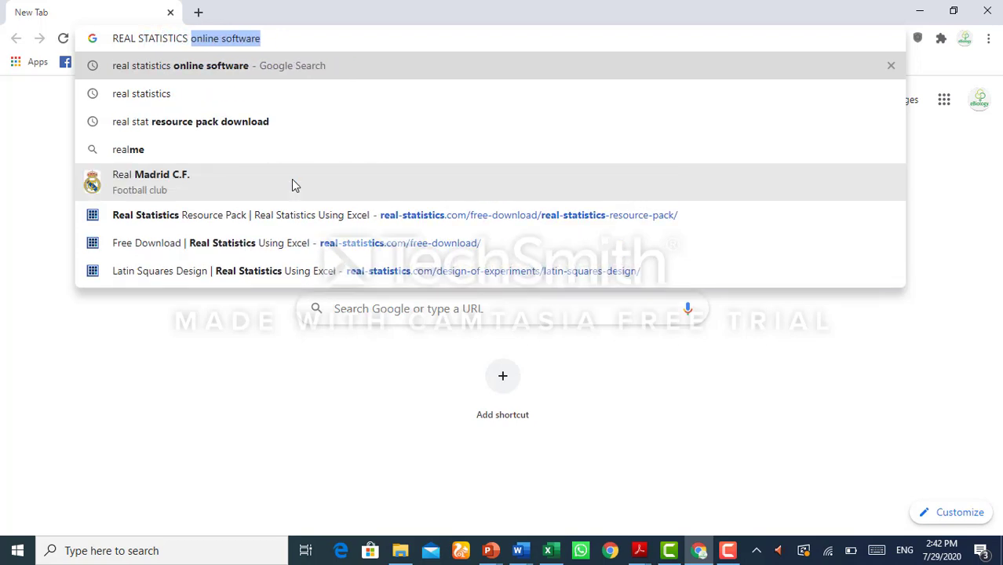
{"action": "type", "text": " REOUR"}
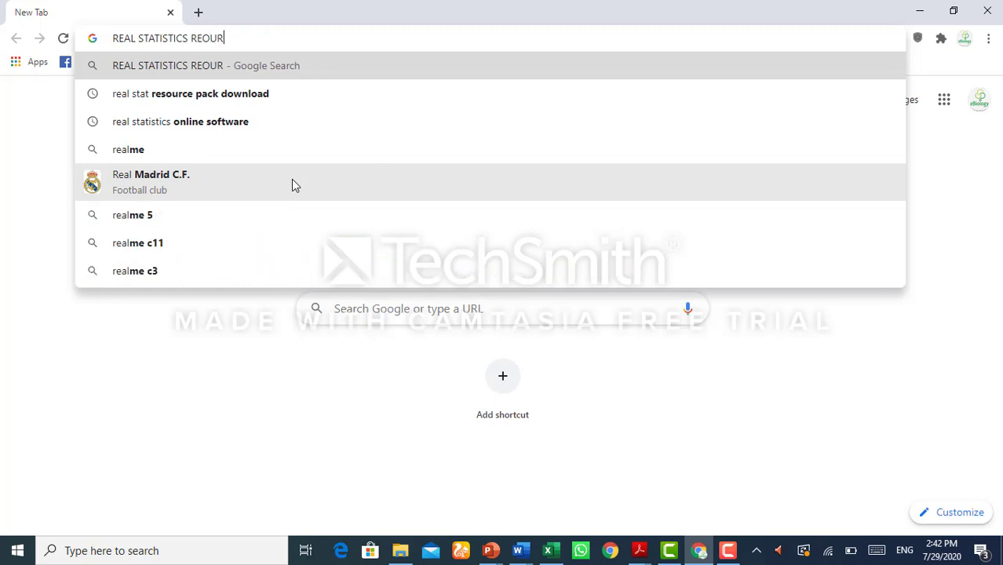
{"action": "type", "text": "CE PACK"}
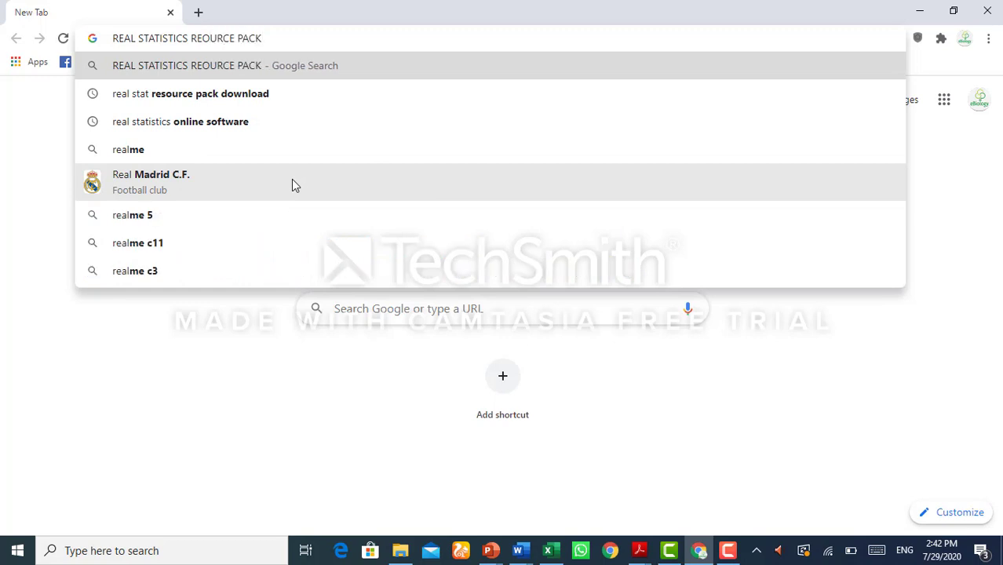
{"action": "key", "text": "Return"}
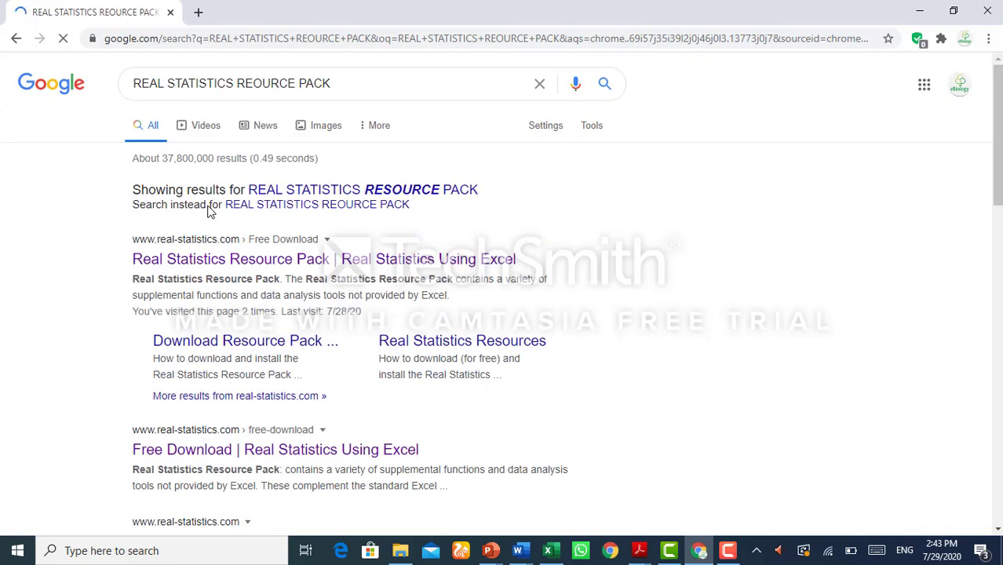
Download the Real Statistics Resource Pack for Excel 2010/2013/2016/2019/365 from the real-statistics.com result and show the download in its folder.
{"action": "left_click", "coordinate": [209, 259]}
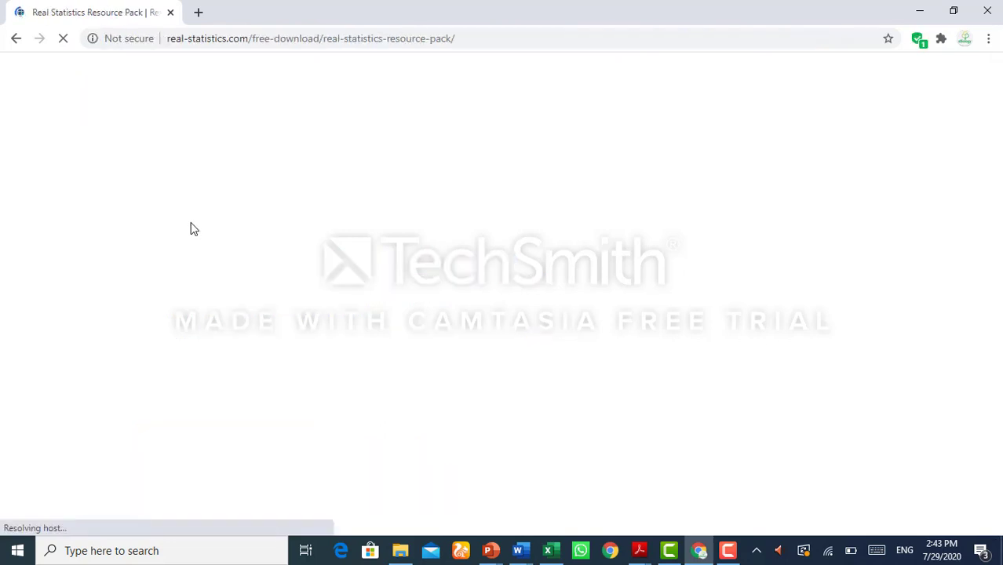
{"action": "scroll", "coordinate": [272, 277], "scroll_direction": "down", "scroll_amount": 7}
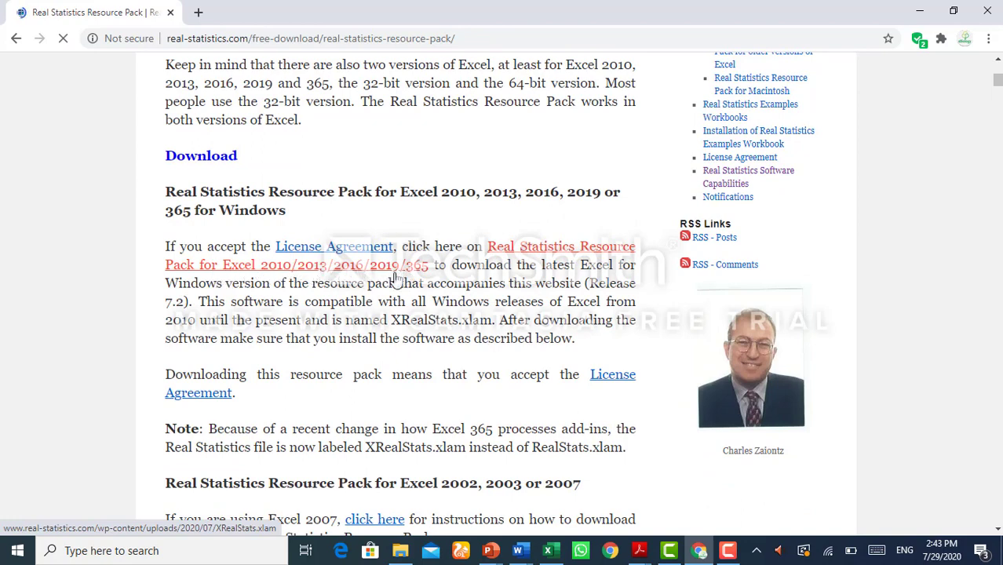
{"action": "left_click", "coordinate": [271, 271]}
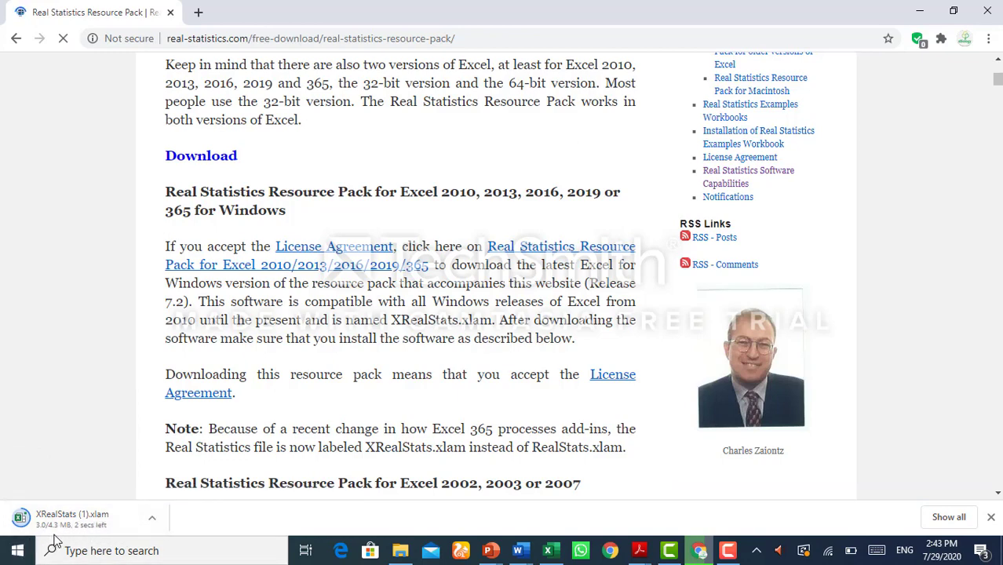
{"action": "left_click", "coordinate": [152, 523]}
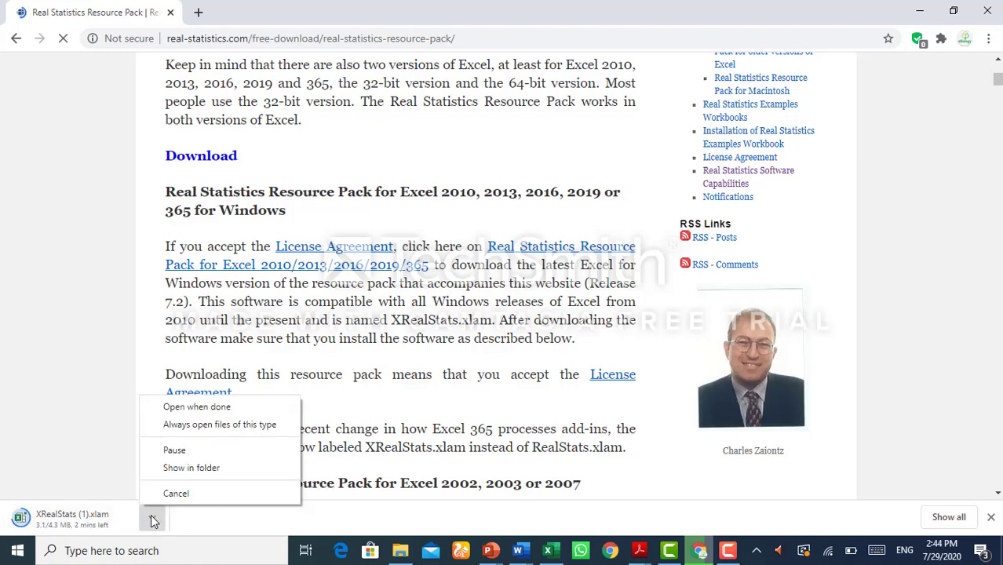
{"action": "left_click", "coordinate": [177, 468]}
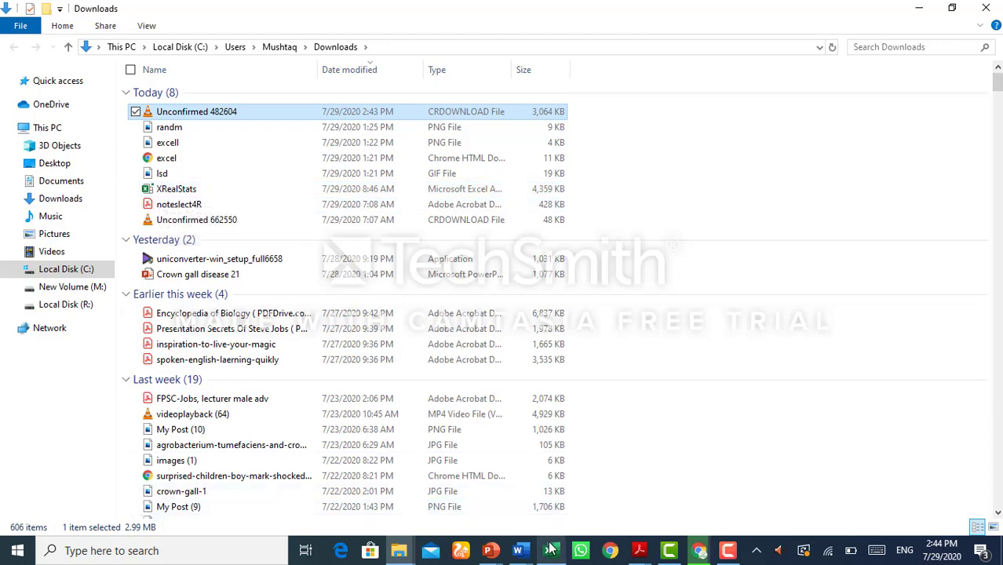
Switch back to the Book2 workbook in Excel and add a new worksheet after Sheet1.
{"action": "mouse_move", "coordinate": [550, 551]}
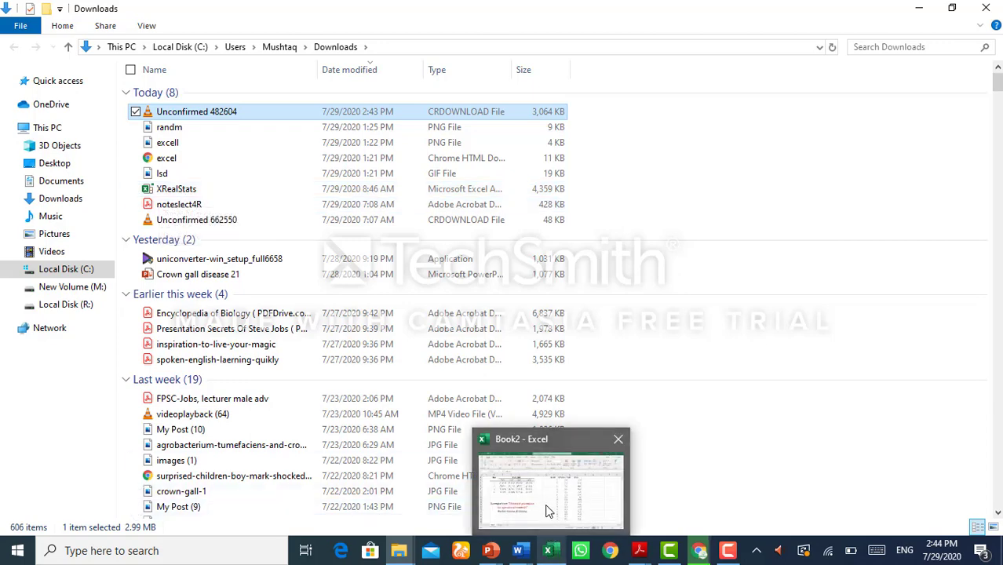
{"action": "left_click", "coordinate": [549, 511]}
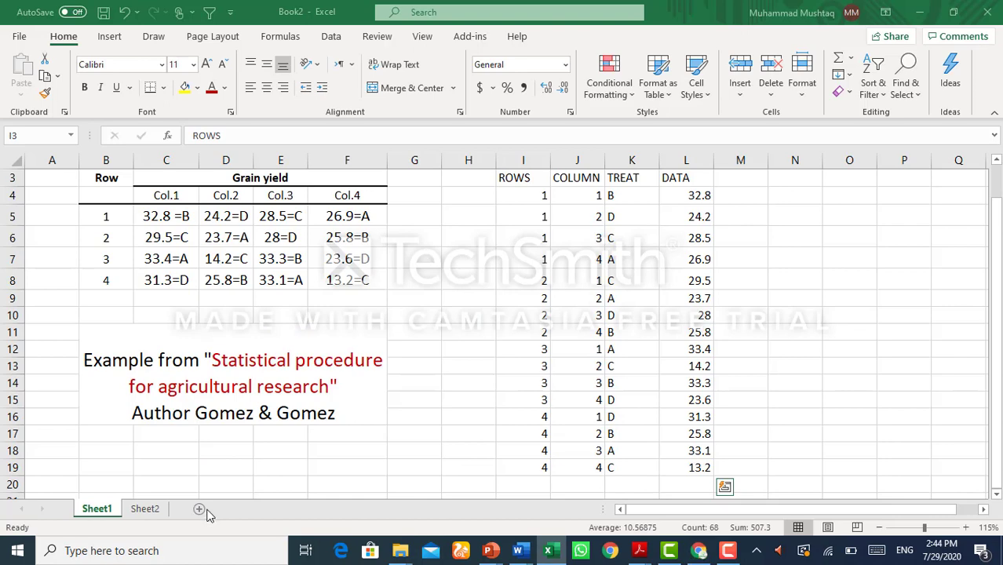
{"action": "left_click", "coordinate": [200, 509]}
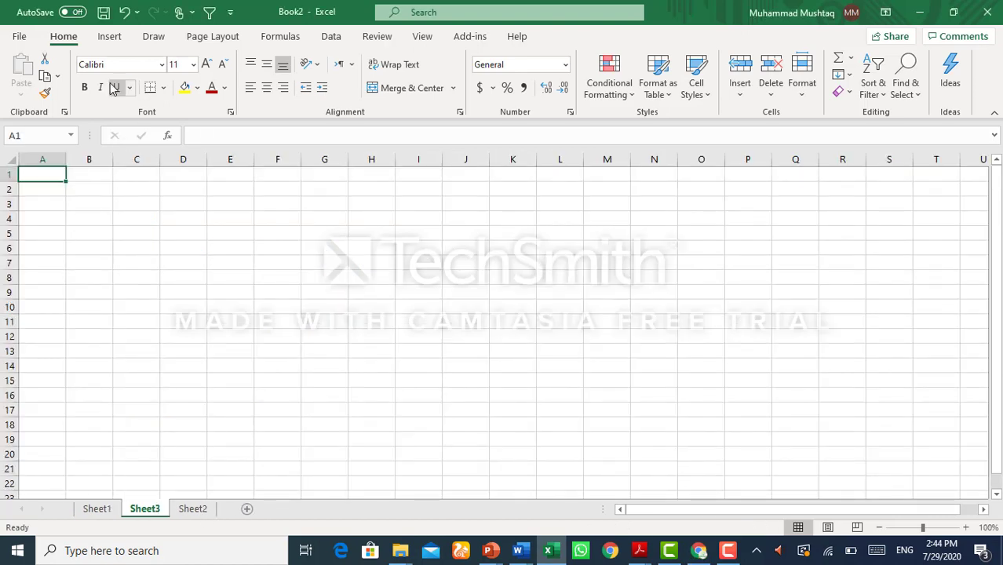
Open the list of available Excel add-ins from the Excel options.
{"action": "left_click", "coordinate": [17, 37]}
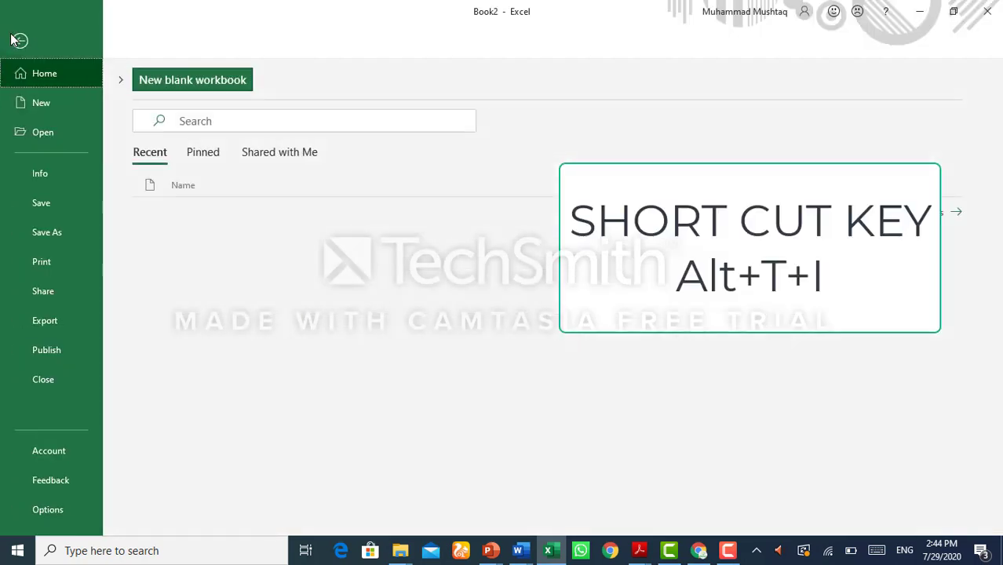
{"action": "left_click", "coordinate": [48, 510]}
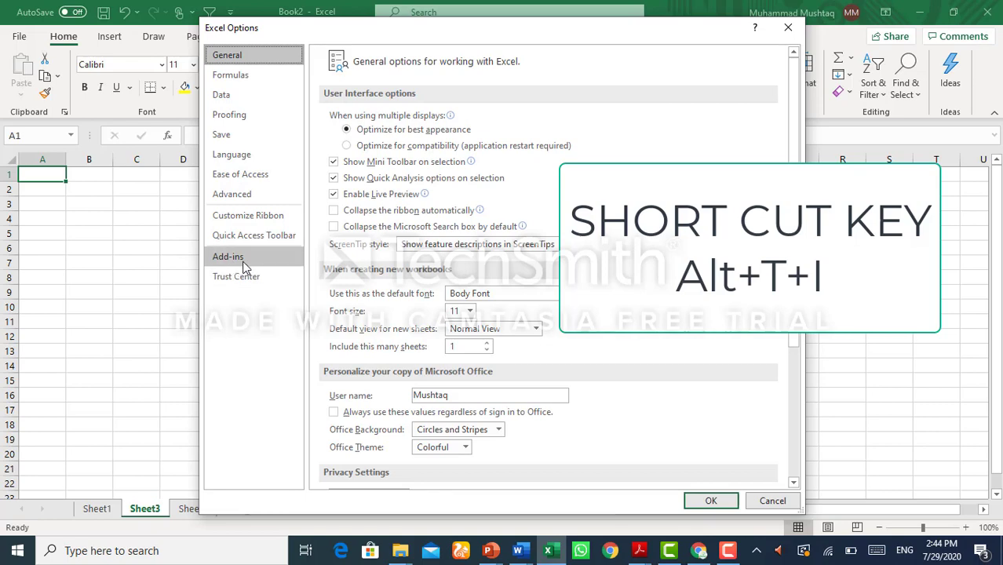
{"action": "left_click", "coordinate": [244, 259]}
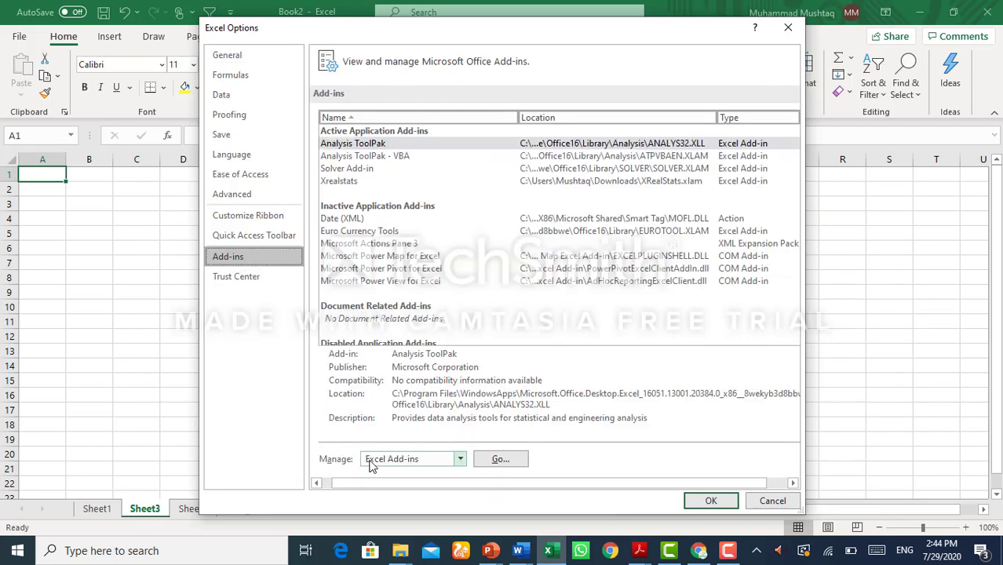
{"action": "left_click", "coordinate": [500, 463]}
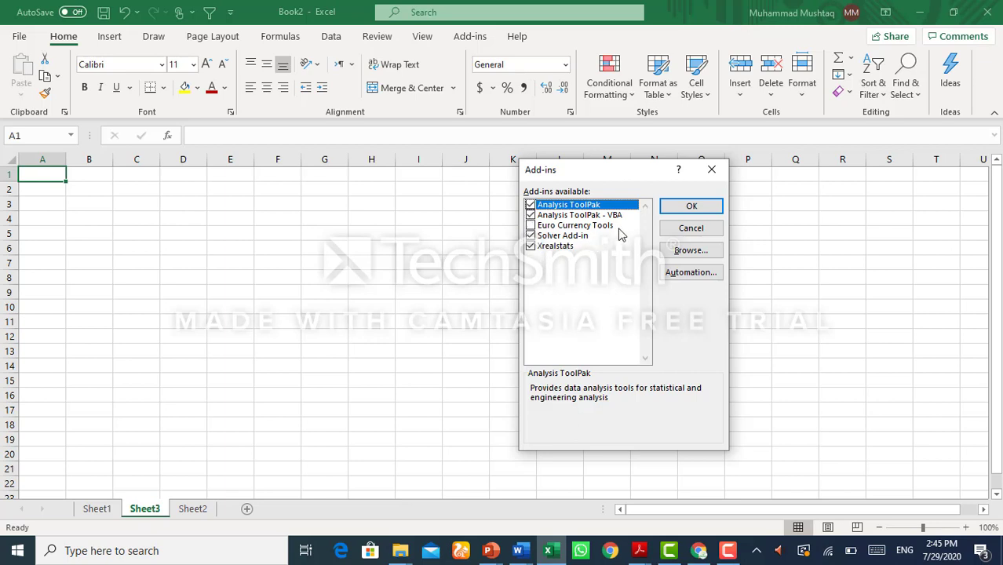
Pick the XRealStats (1) add-in file in the Downloads folder, dismiss the file browser and confirm the add-ins list with Xrealstats enabled.
{"action": "left_click", "coordinate": [680, 251]}
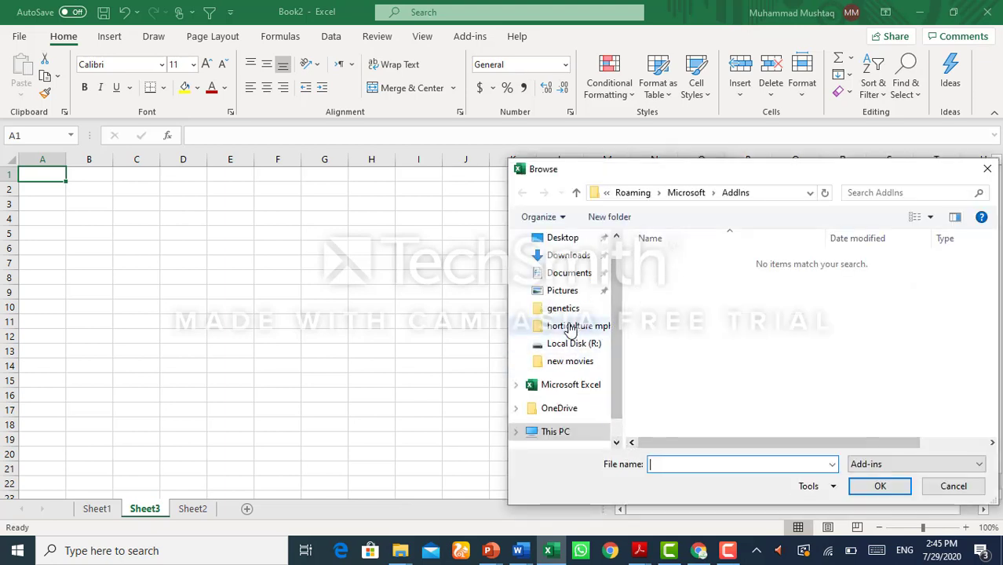
{"action": "left_click", "coordinate": [568, 259]}
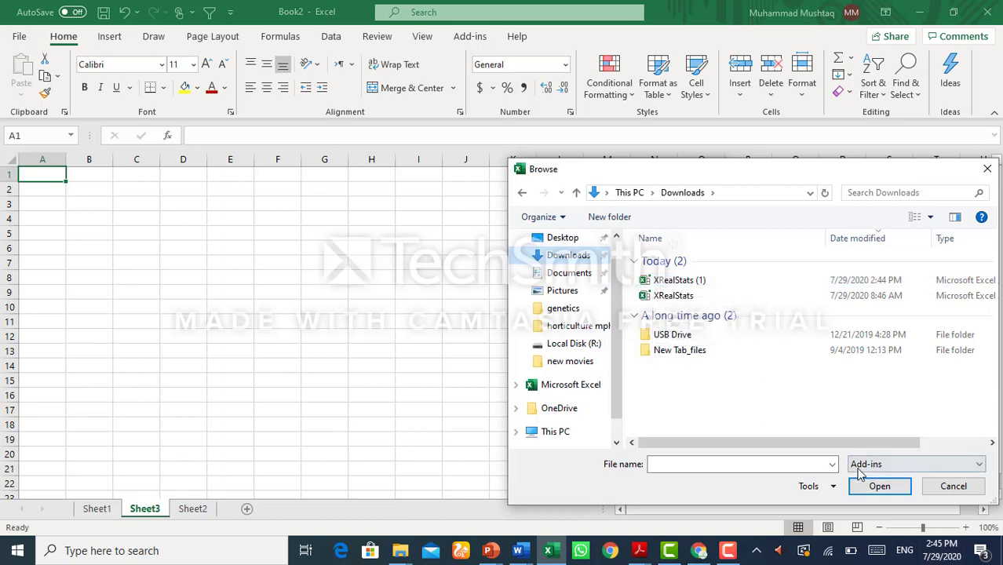
{"action": "left_click", "coordinate": [657, 286]}
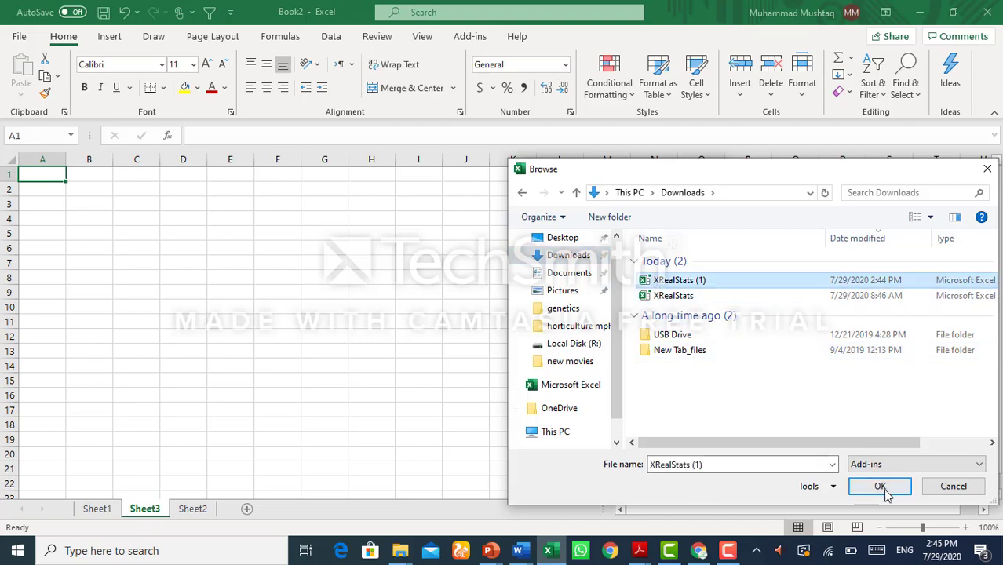
{"action": "left_click", "coordinate": [988, 171]}
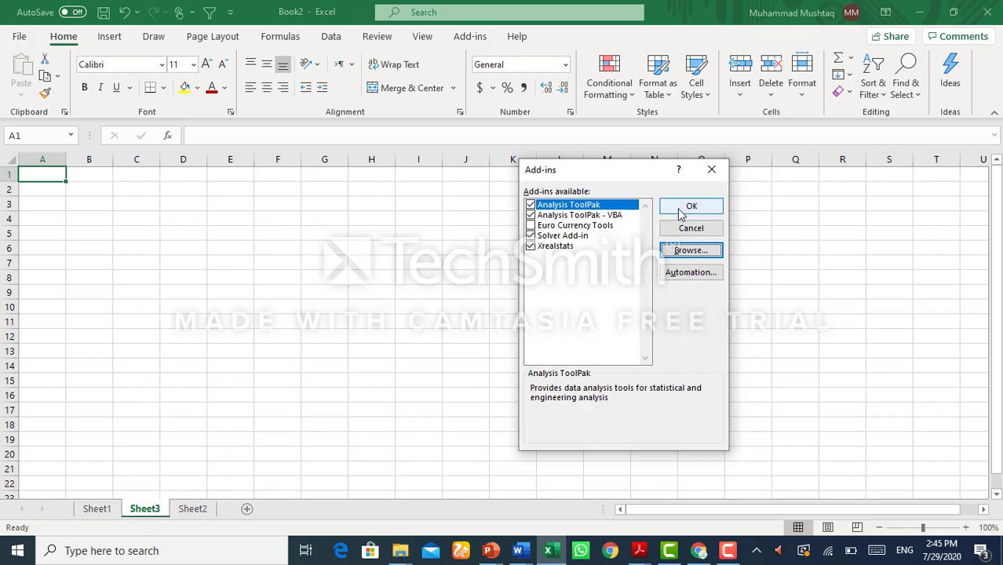
{"action": "left_click", "coordinate": [689, 206]}
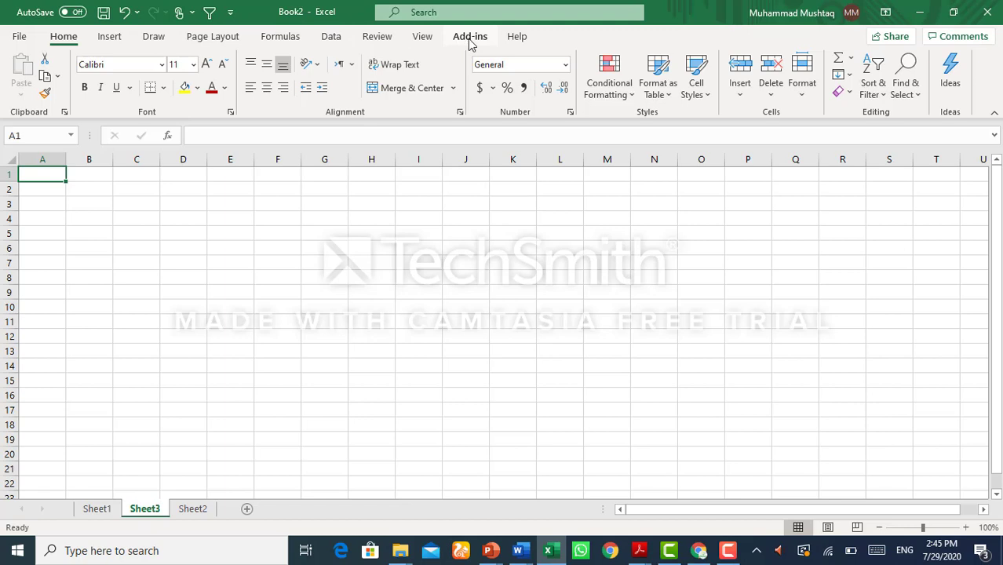
Select the rows, colm, treat and data list in B2:E18 on Sheet2, including its headings.
{"action": "left_click", "coordinate": [99, 510]}
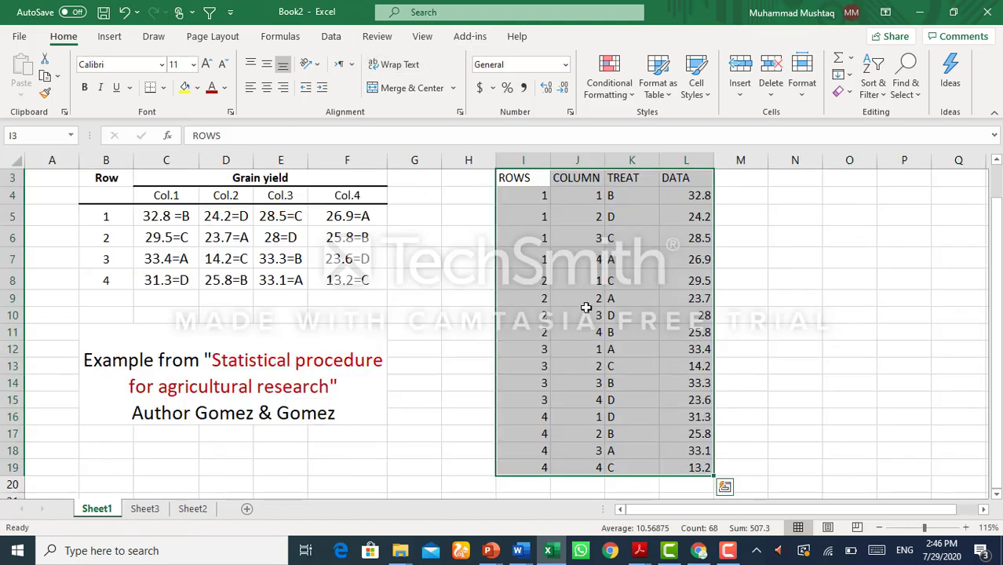
{"action": "left_click", "coordinate": [193, 512]}
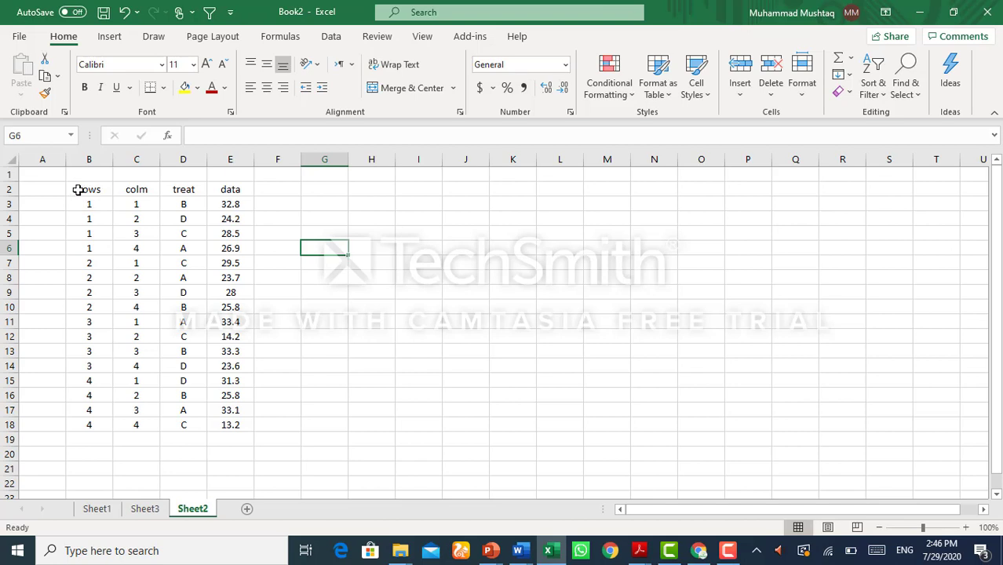
{"action": "left_click_drag", "start_coordinate": [79, 189], "coordinate": [235, 428]}
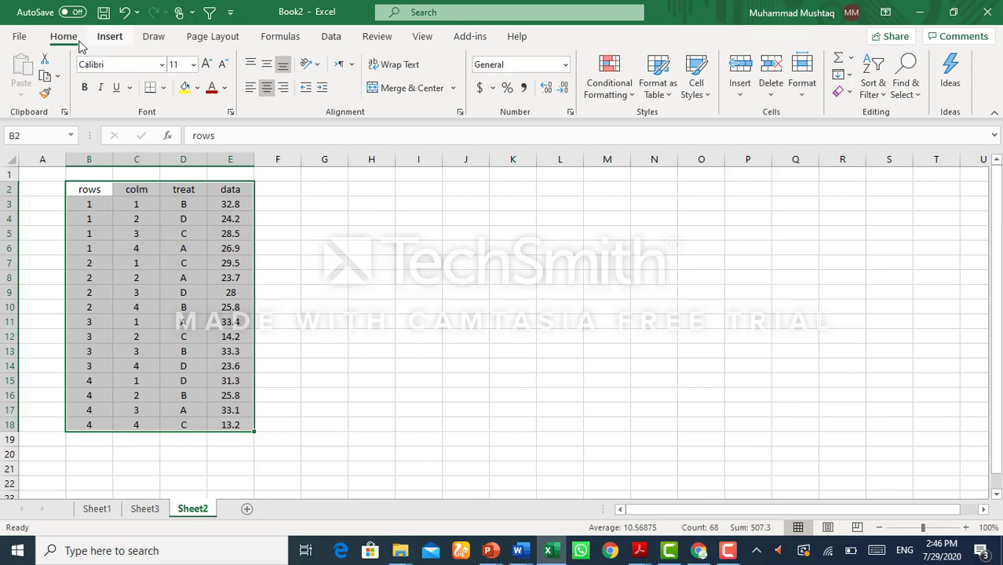
Start the Latin Squares Anova from the Real Statistics data analysis tools for the selected list.
{"action": "left_click", "coordinate": [469, 38]}
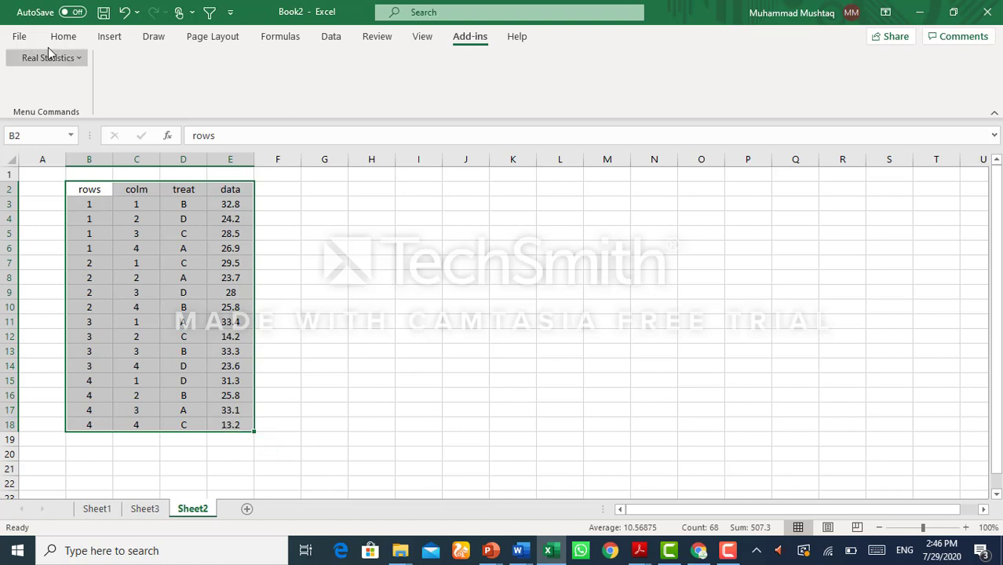
{"action": "left_click", "coordinate": [76, 60]}
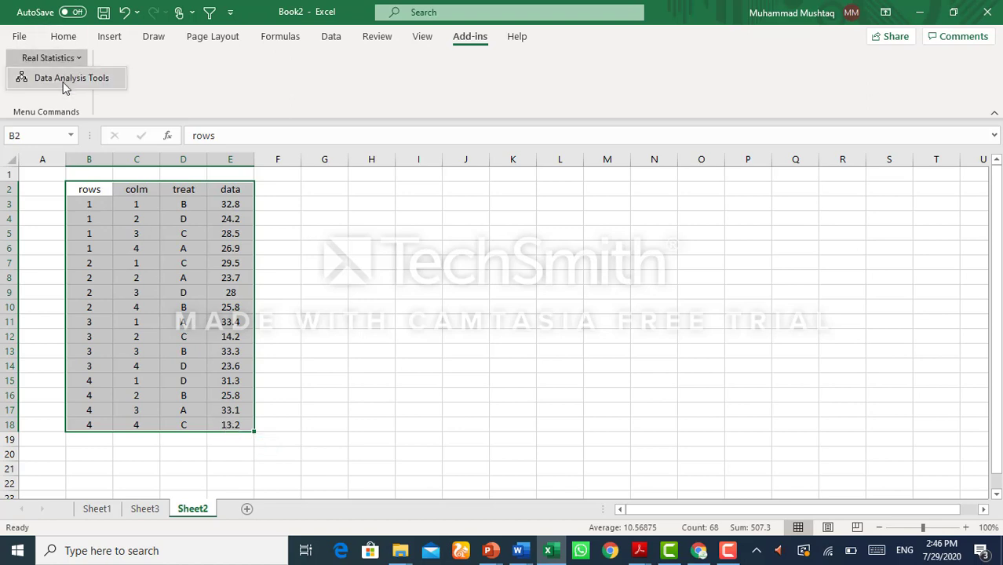
{"action": "left_click", "coordinate": [64, 84]}
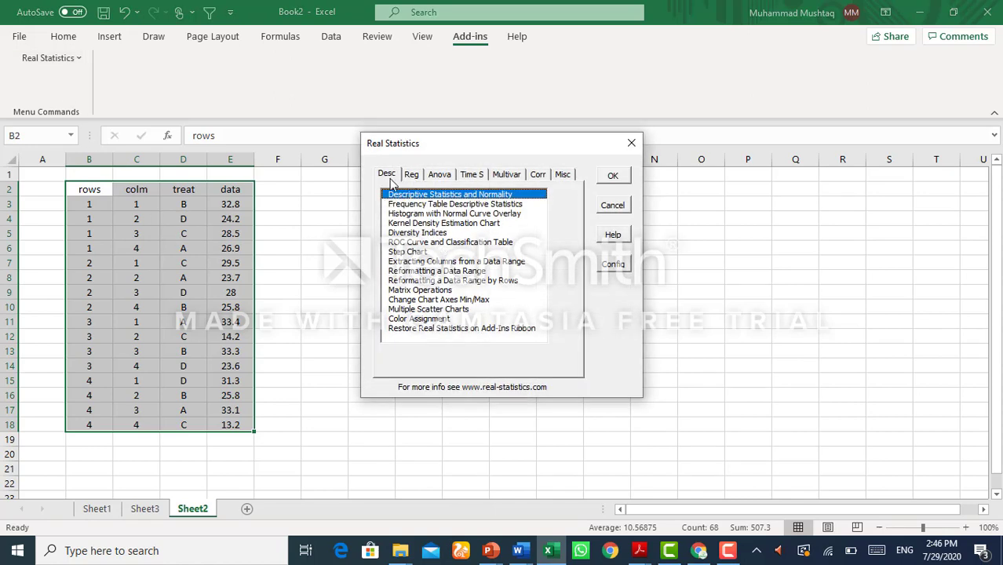
{"action": "left_click", "coordinate": [441, 176]}
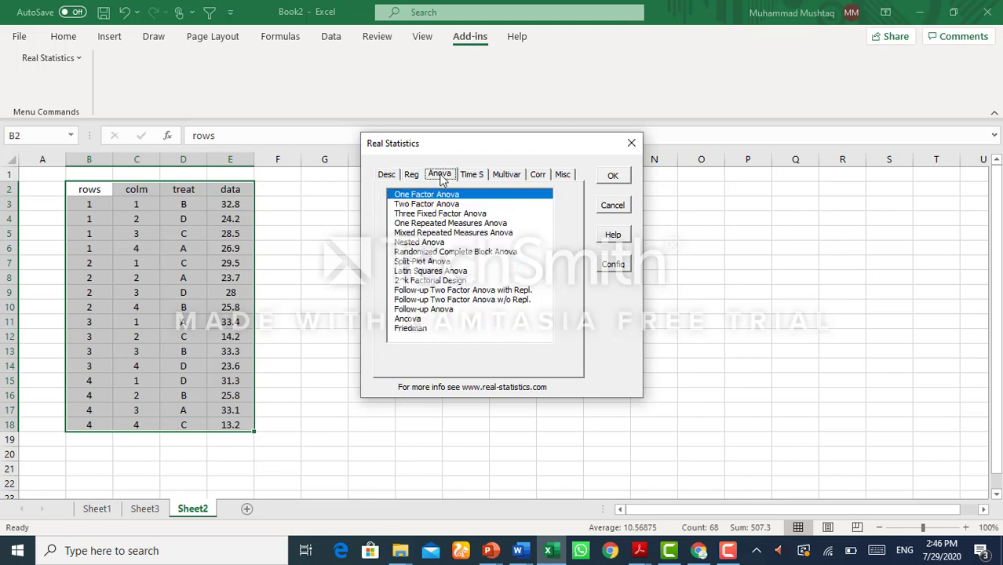
{"action": "left_click", "coordinate": [438, 271]}
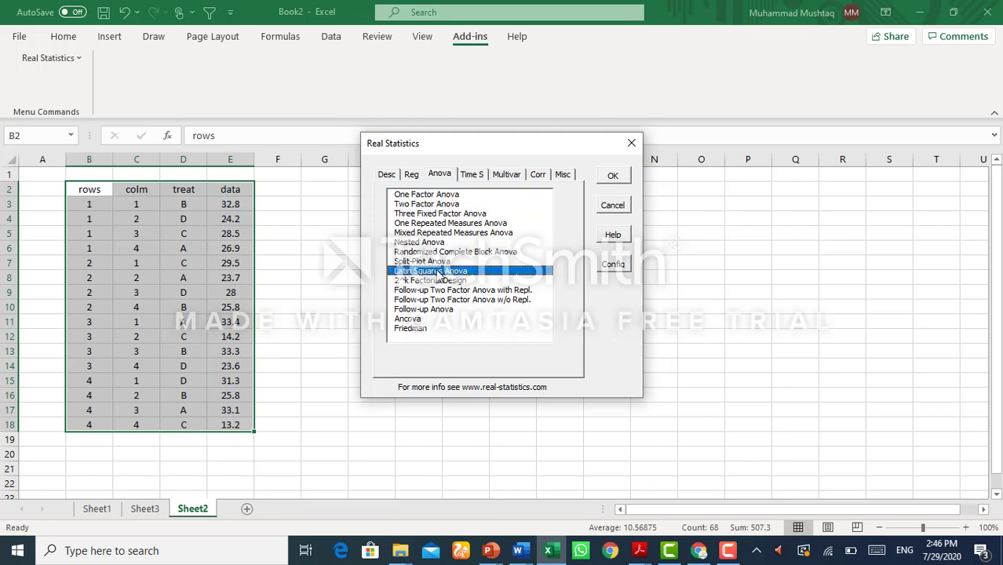
{"action": "left_click", "coordinate": [613, 177]}
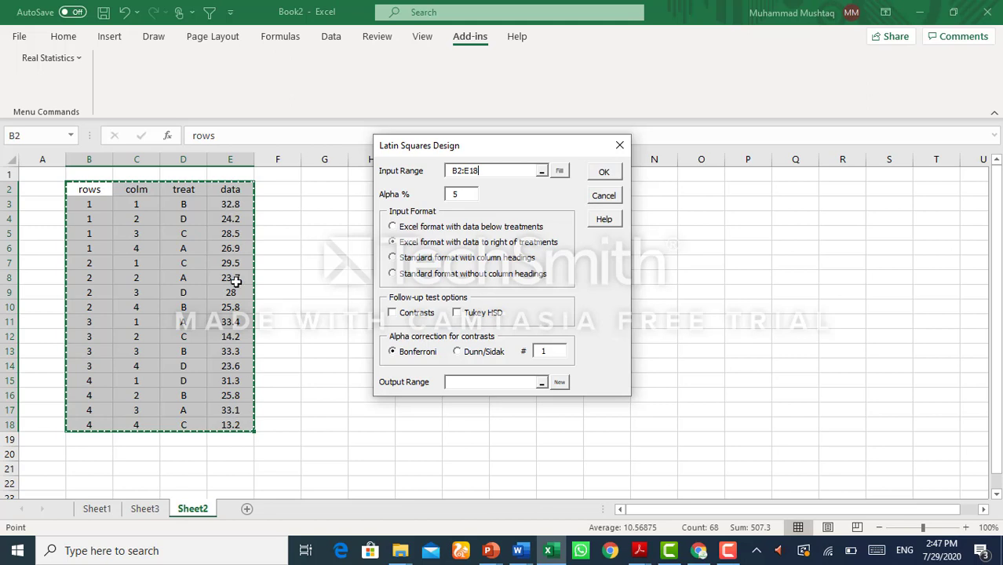
Run the Latin squares analysis in standard format with column headings, placing the output at cell G2 of Sheet2.
{"action": "left_click", "coordinate": [394, 259]}
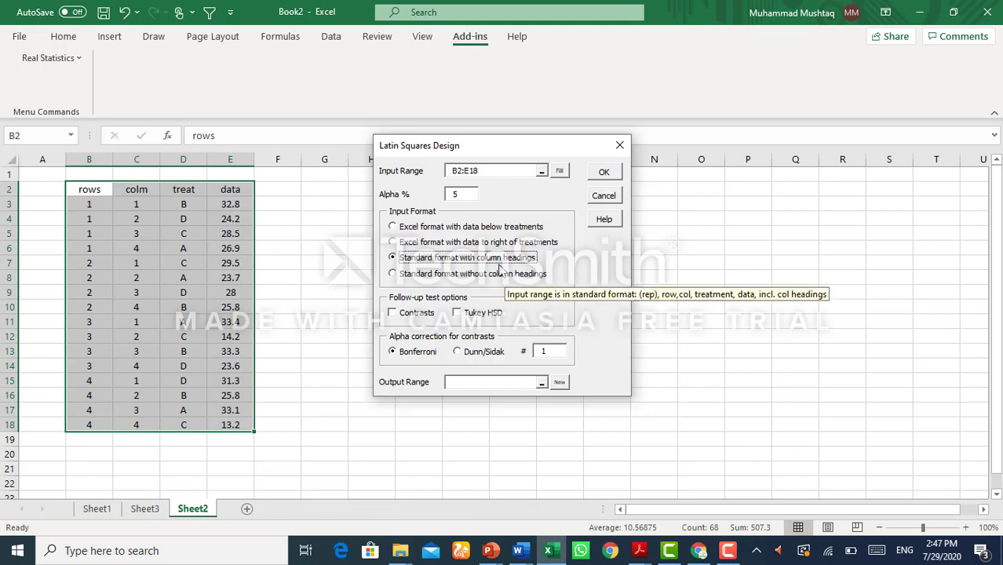
{"action": "left_click", "coordinate": [479, 382]}
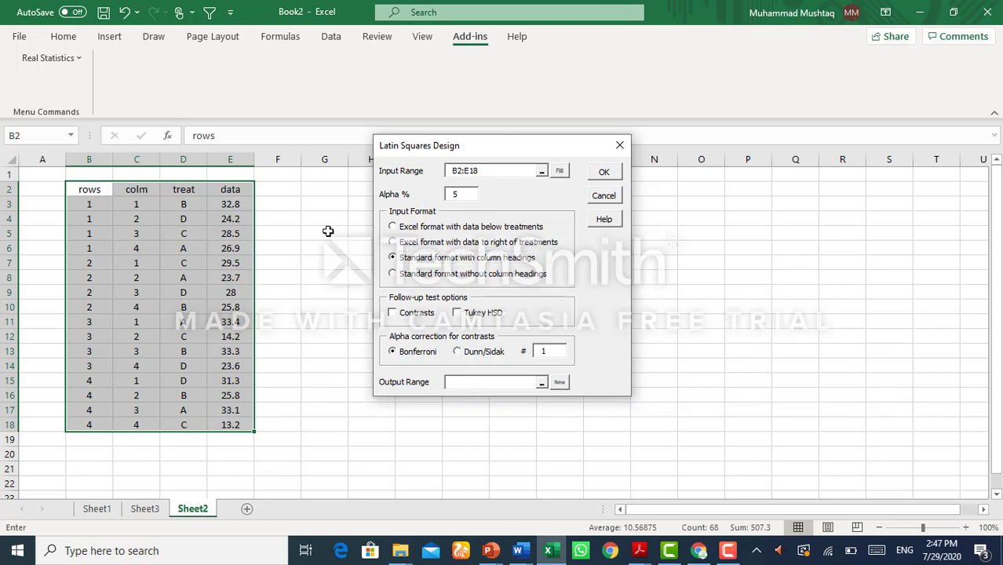
{"action": "left_click", "coordinate": [318, 190]}
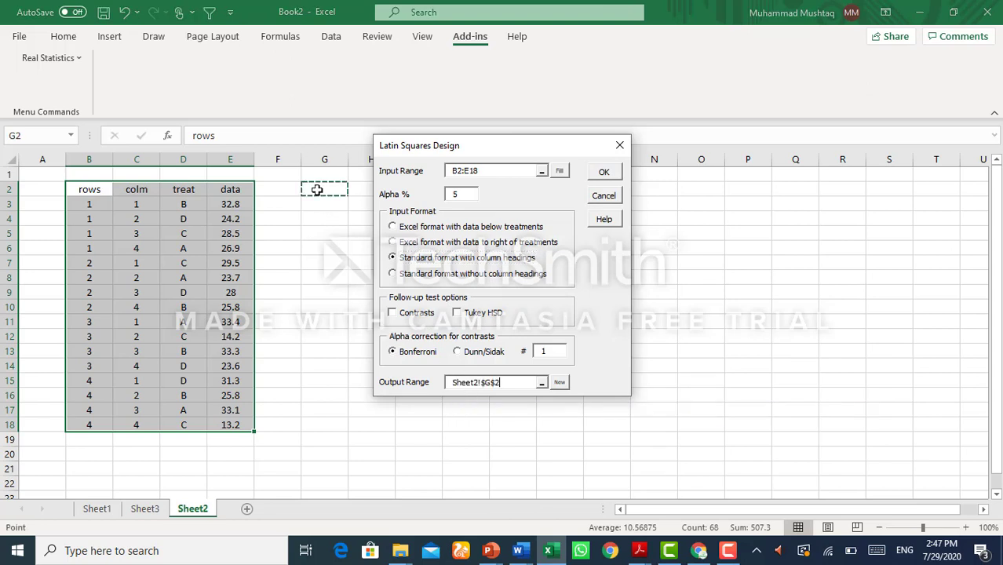
{"action": "left_click", "coordinate": [603, 173]}
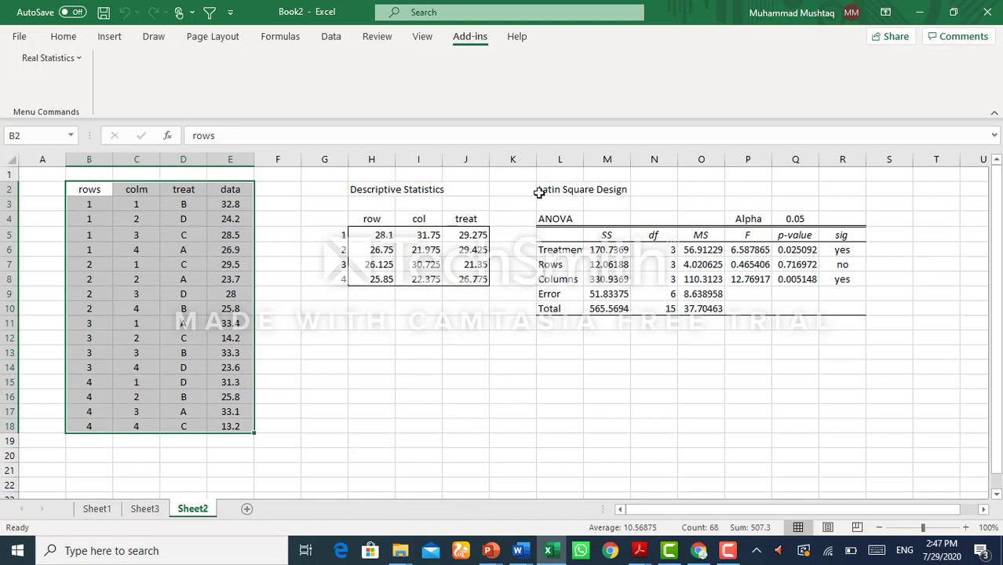
Examine the Latin Square Design ANOVA table, comparing the significance of rows and columns with the field layout on Sheet1.
{"action": "left_click_drag", "start_coordinate": [536, 188], "coordinate": [863, 323]}
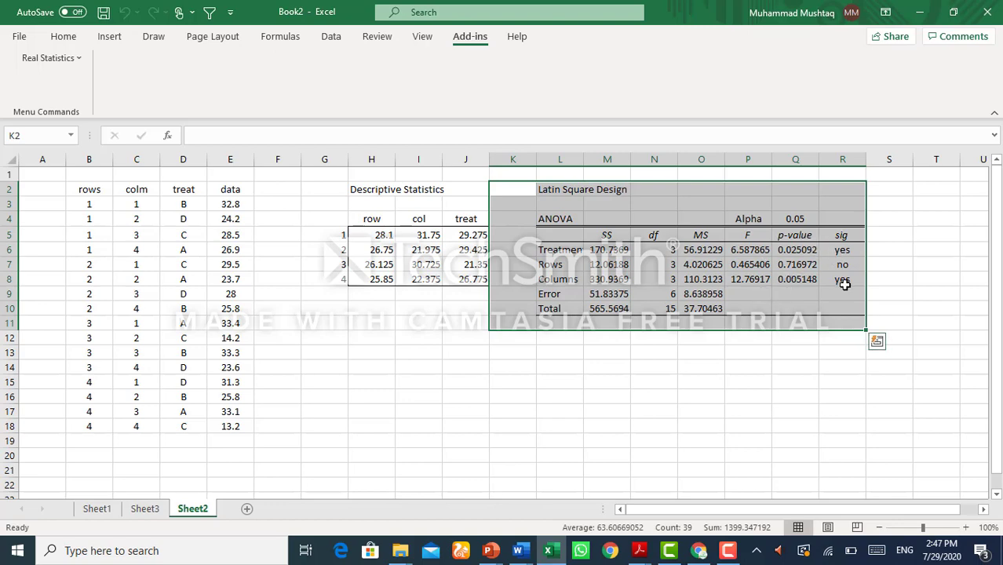
{"action": "left_click", "coordinate": [842, 266]}
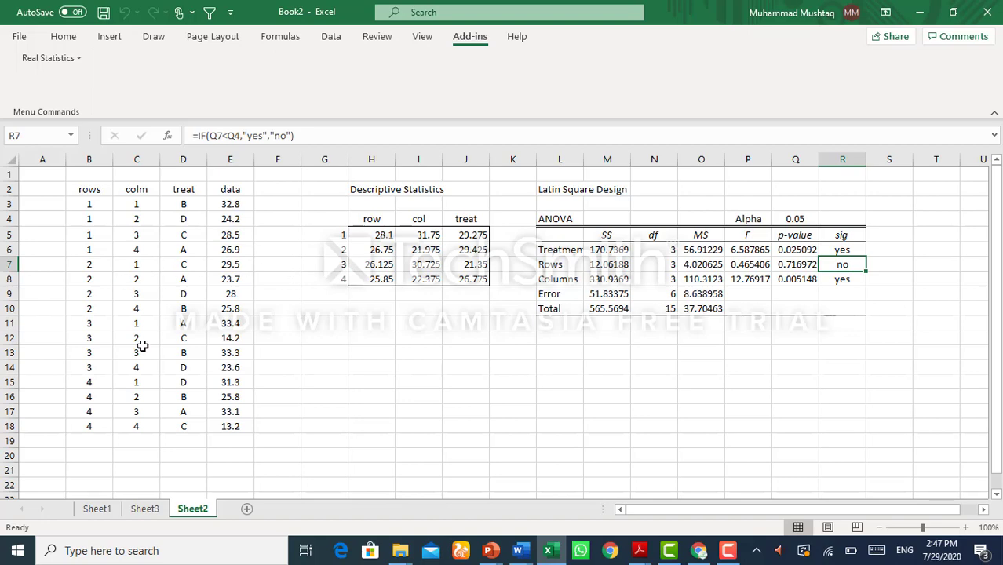
{"action": "left_click", "coordinate": [97, 510]}
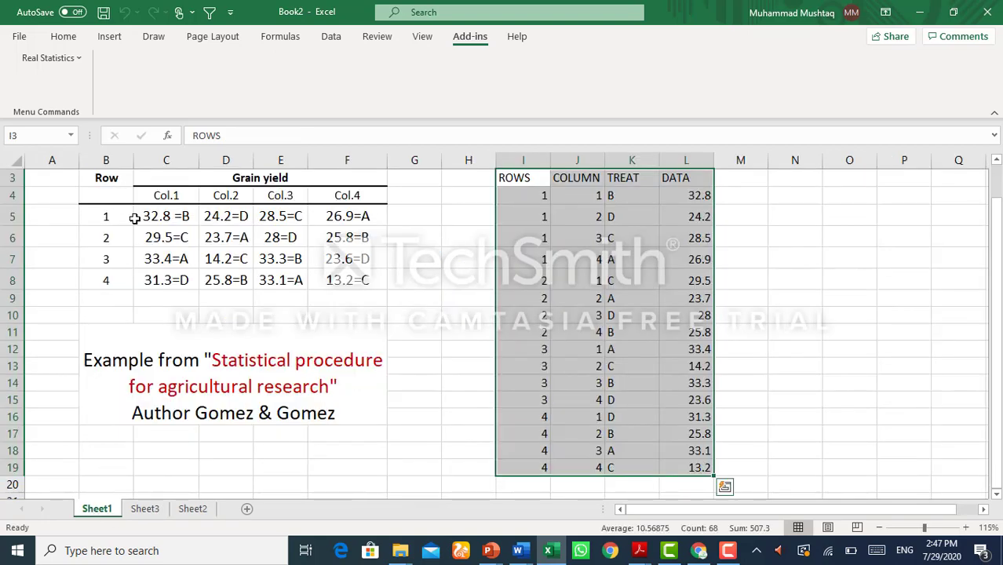
{"action": "left_click", "coordinate": [193, 509]}
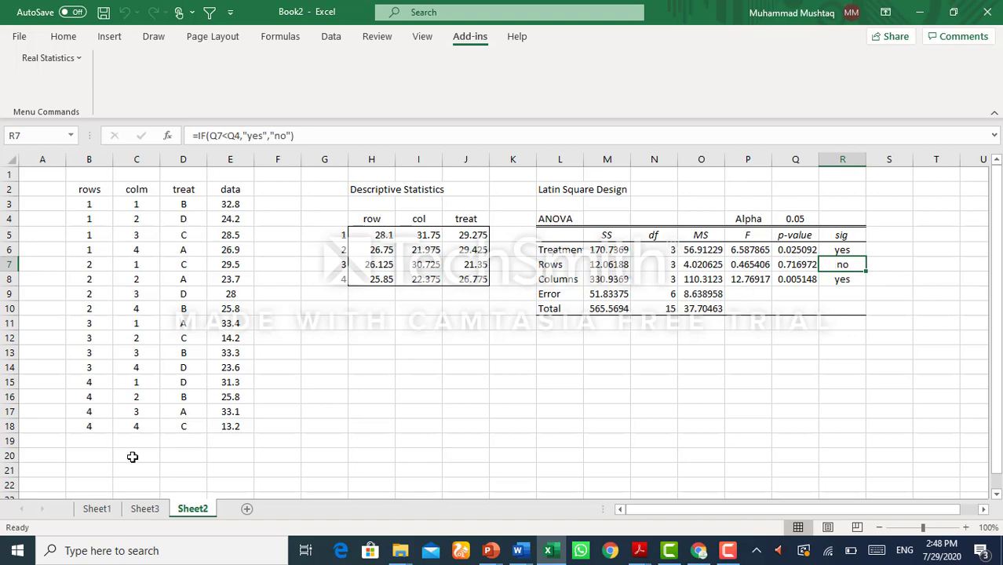
{"action": "left_click", "coordinate": [97, 509]}
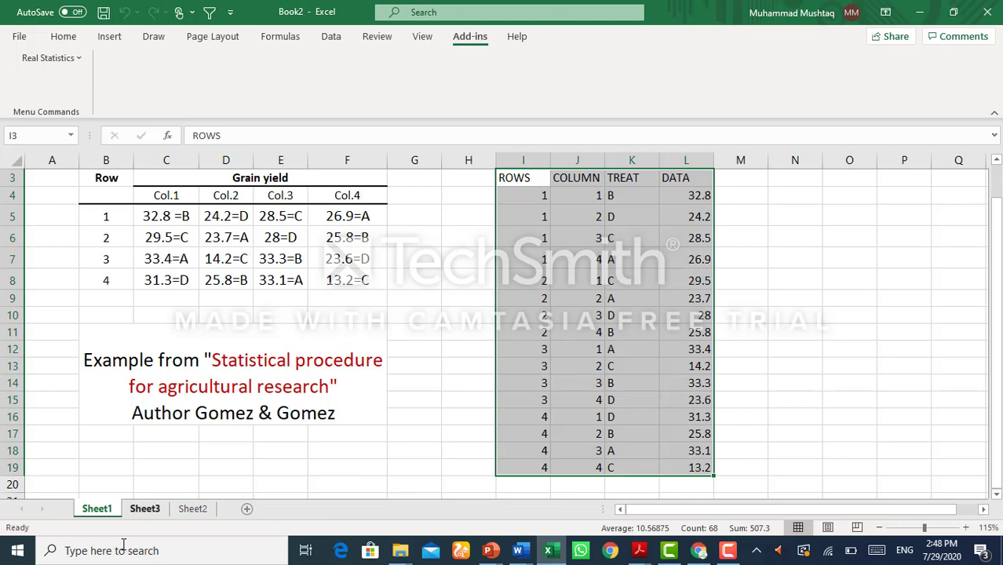
{"action": "left_click", "coordinate": [196, 516]}
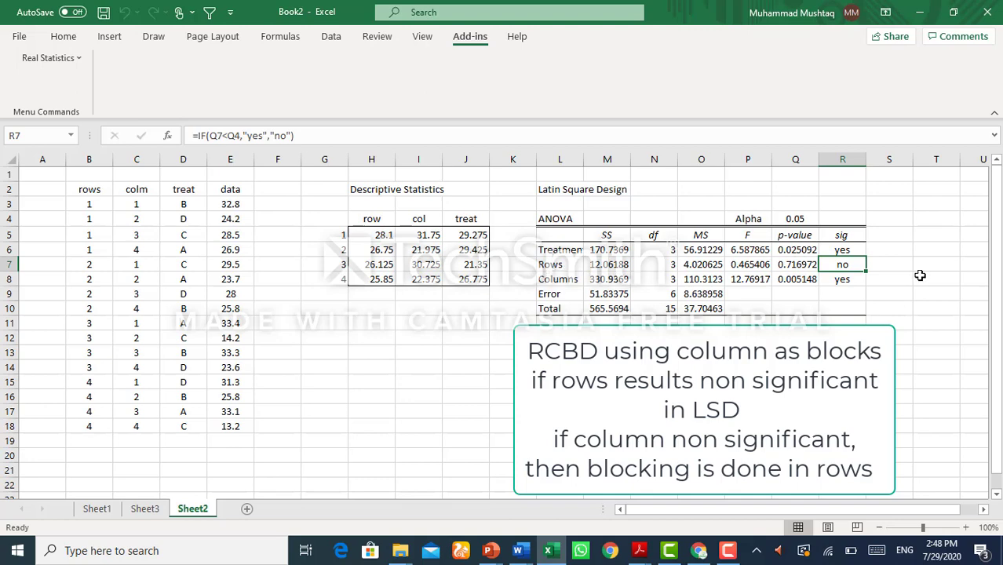
{"action": "left_click", "coordinate": [839, 281]}
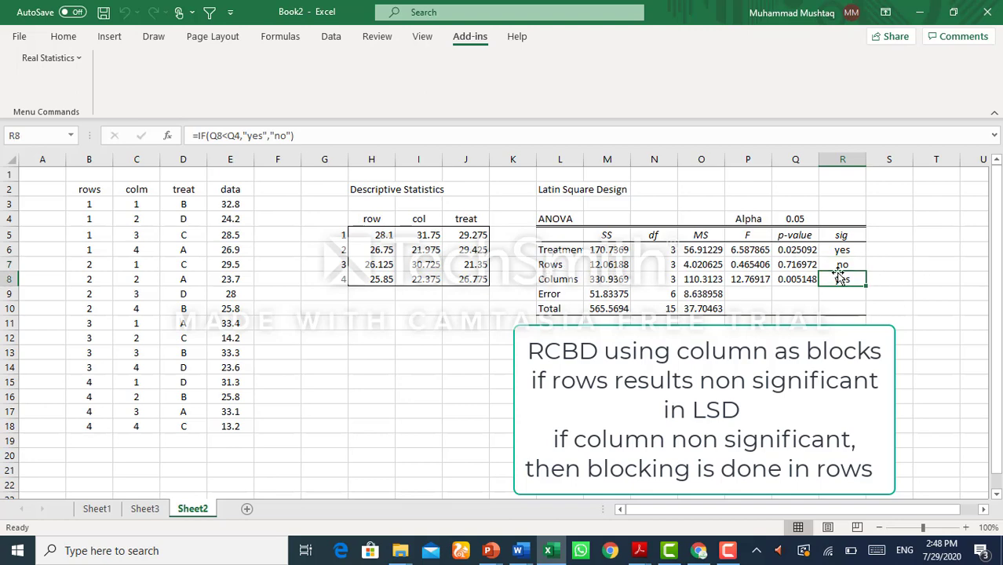
{"action": "left_click", "coordinate": [836, 267]}
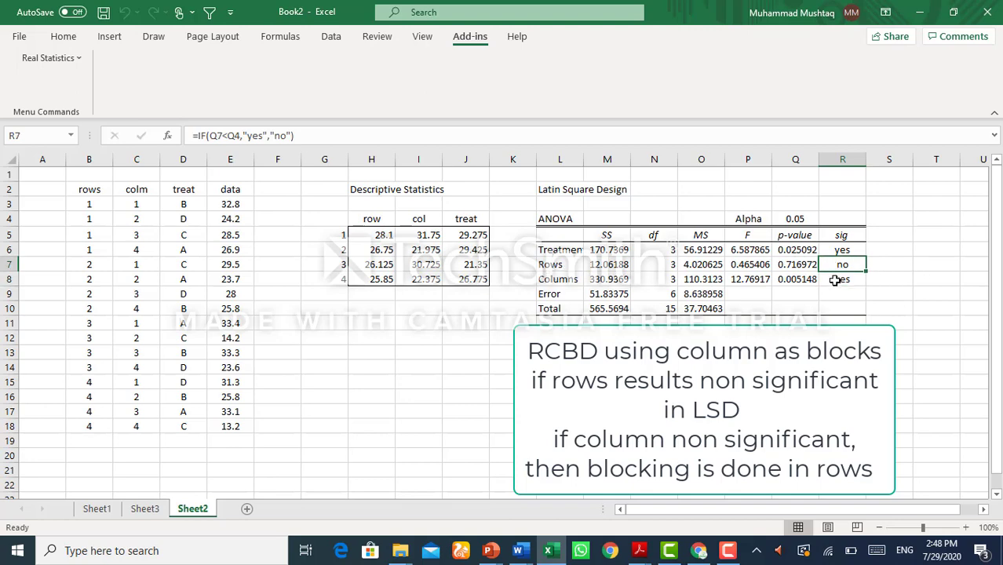
{"action": "left_click", "coordinate": [836, 281]}
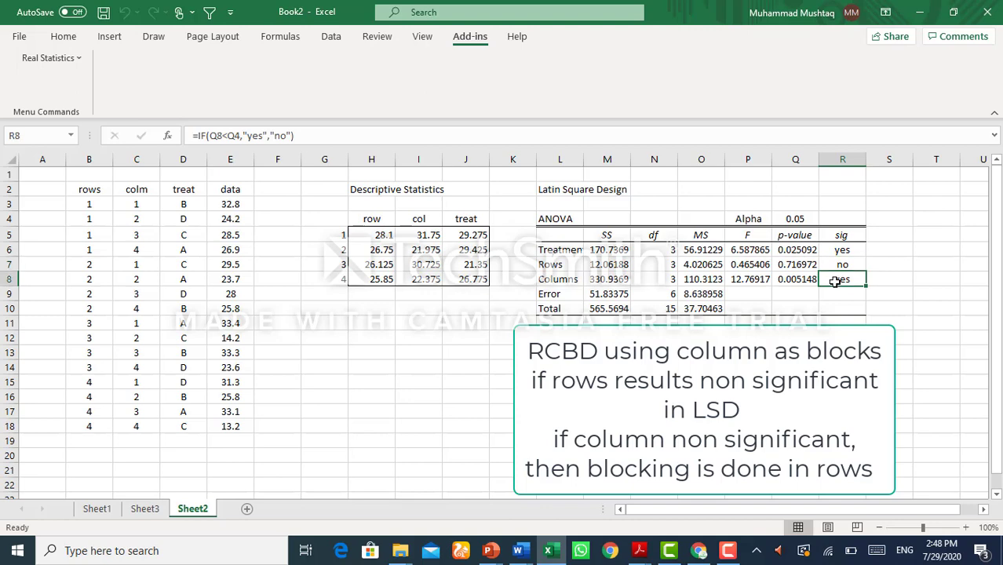